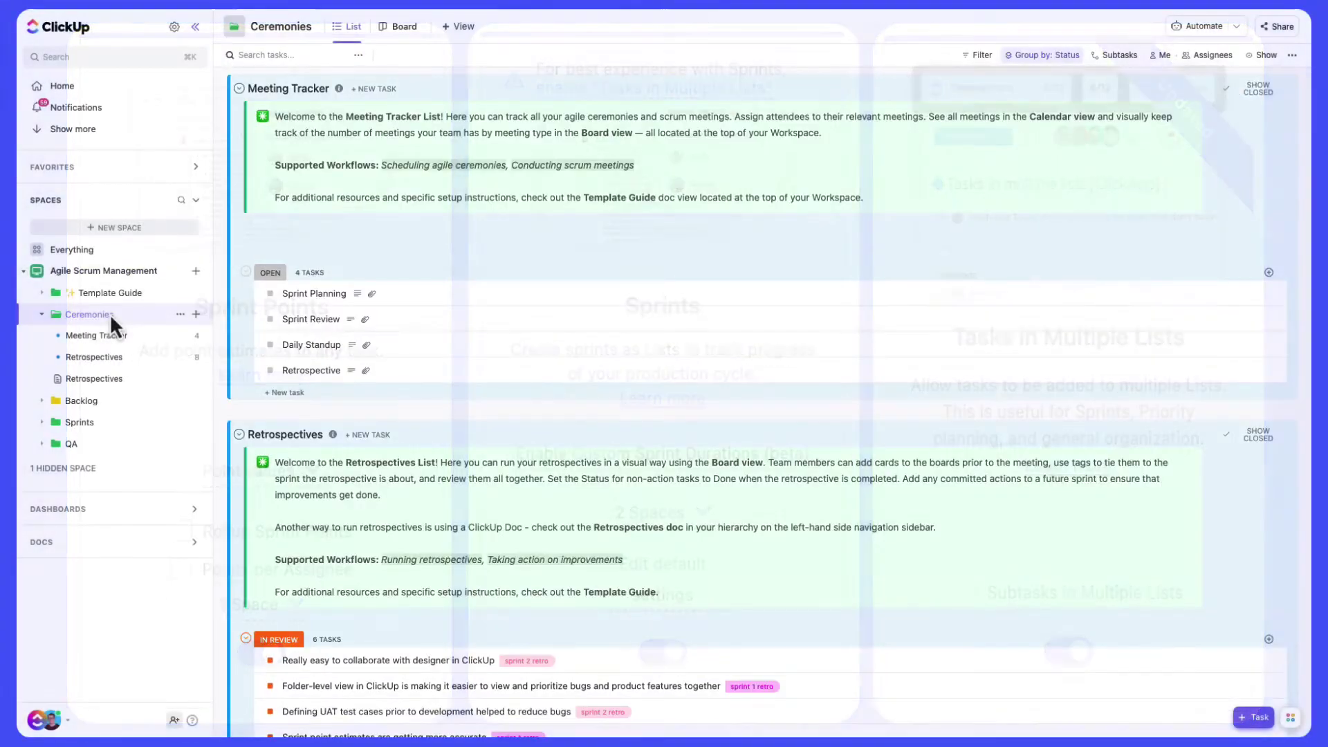
Step: Browse Meeting Tracker's Daily Standup options in Calendar and Board views, then go to Retrospectives
left_click(96, 336)
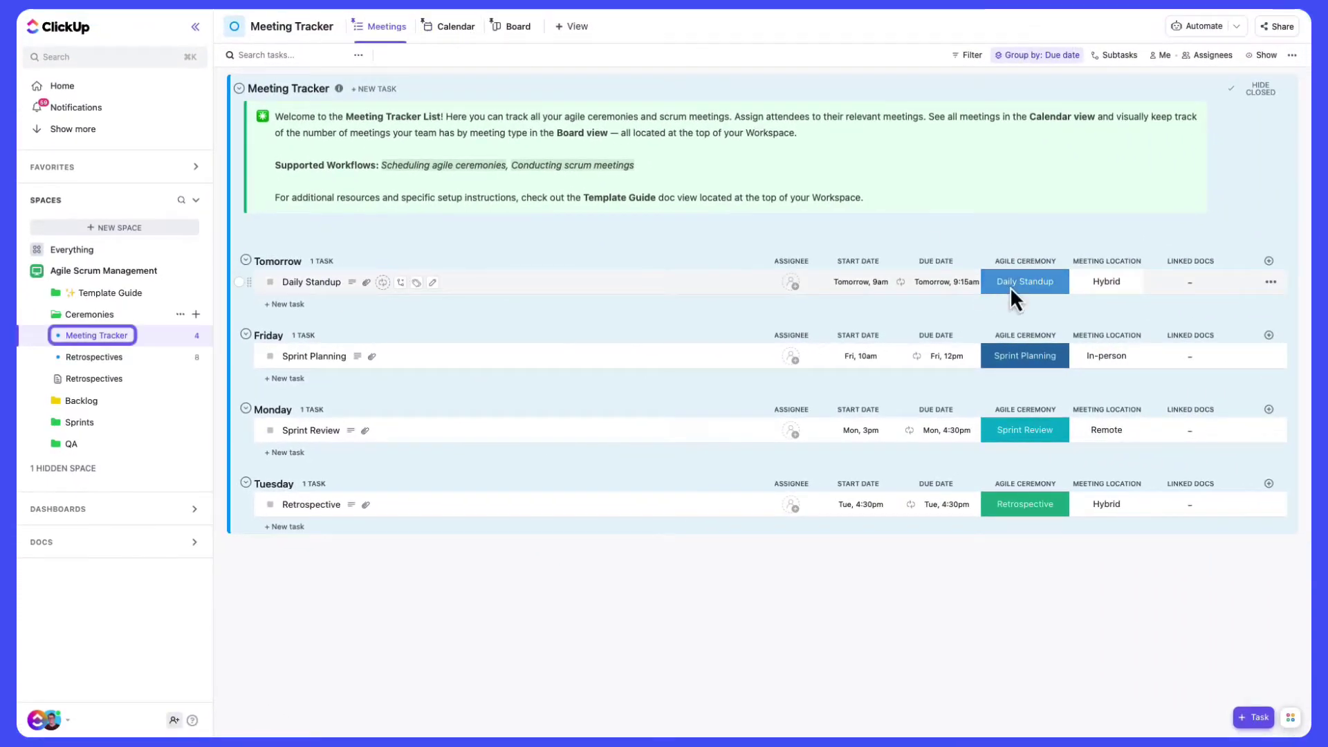
left_click(1009, 287)
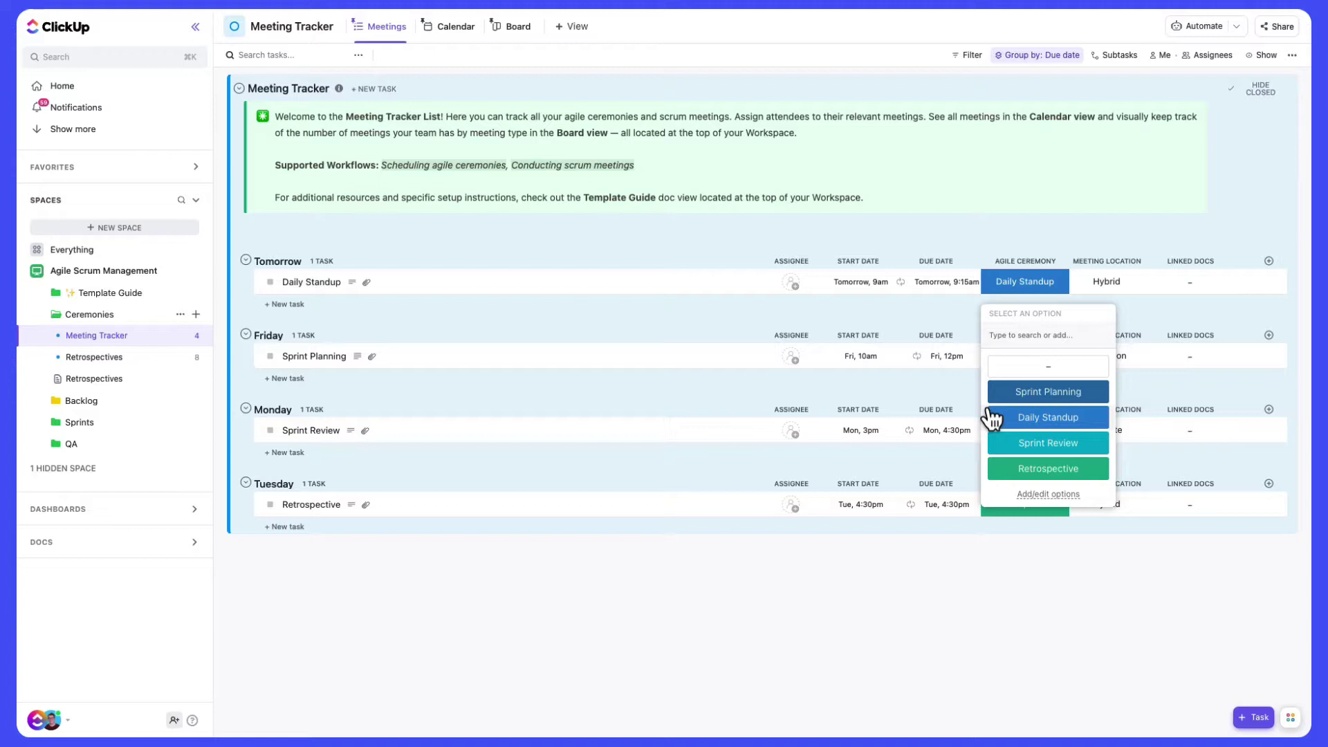
left_click(464, 29)
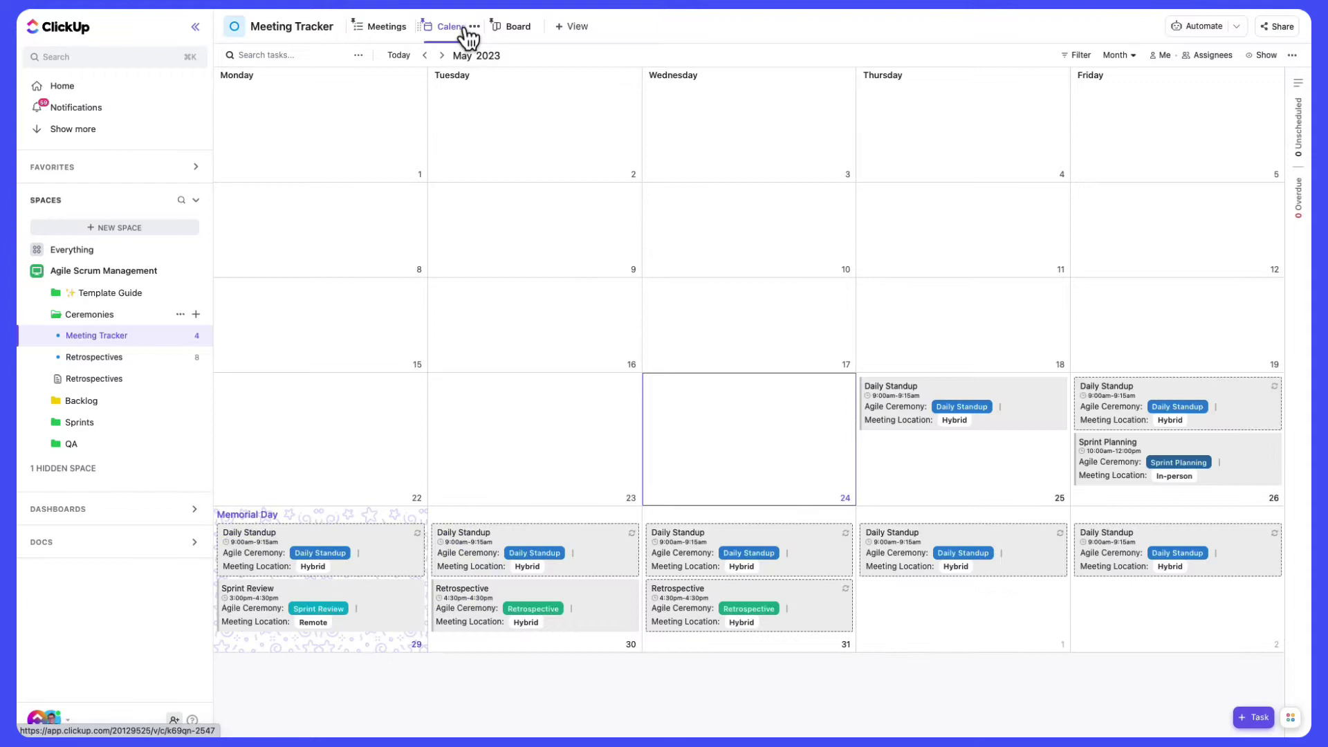
left_click(513, 29)
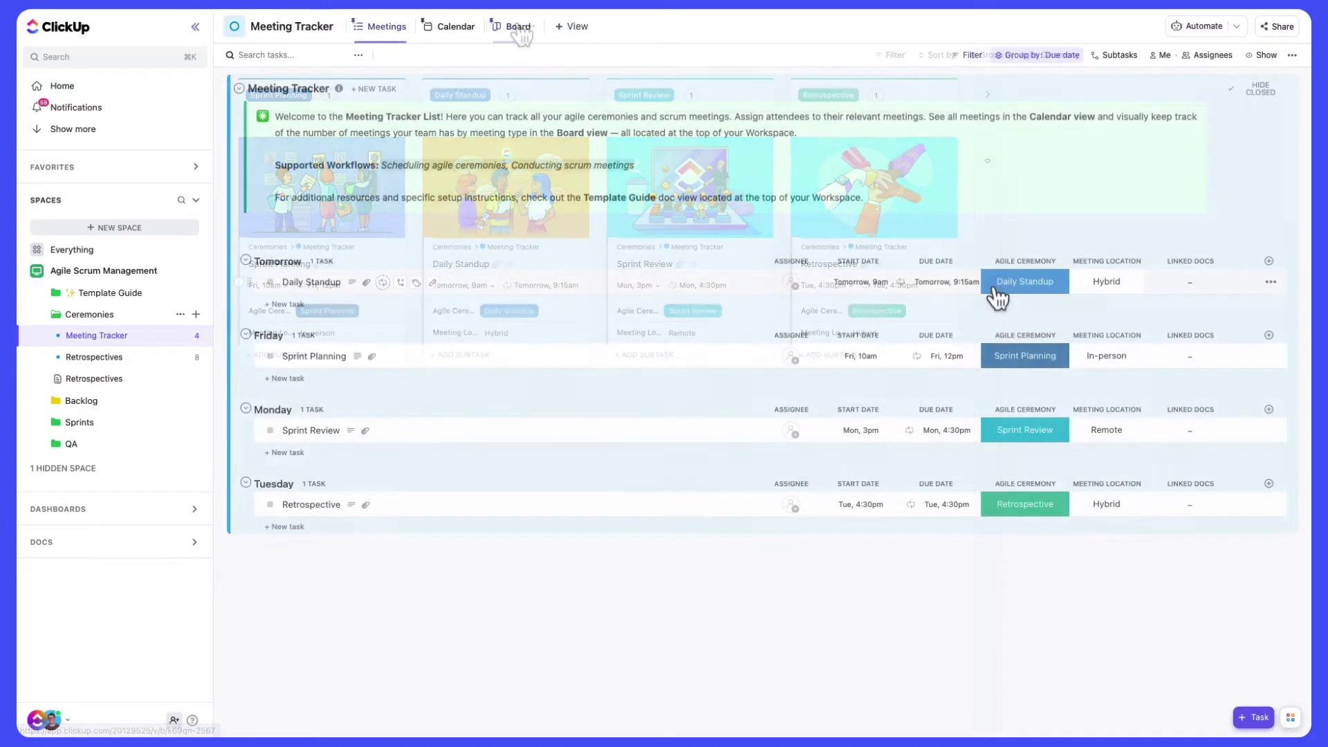
left_click(1010, 287)
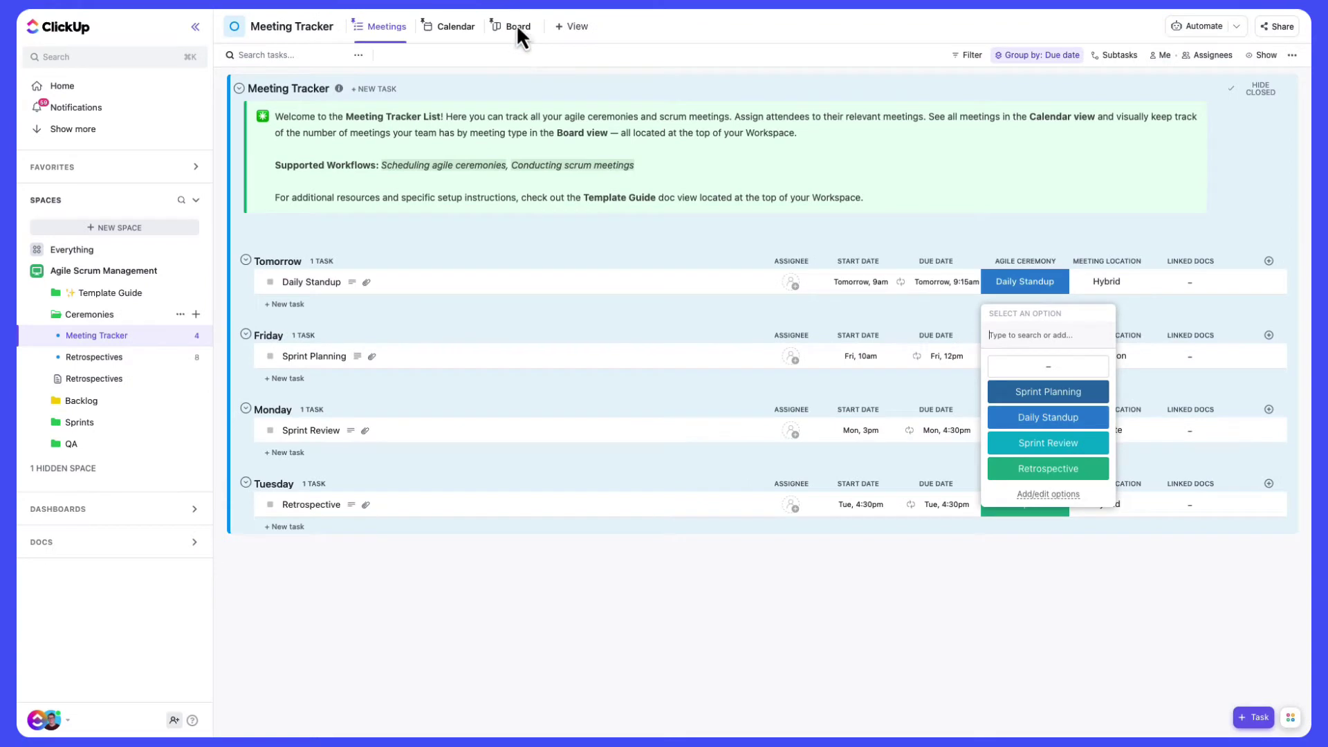
left_click(516, 26)
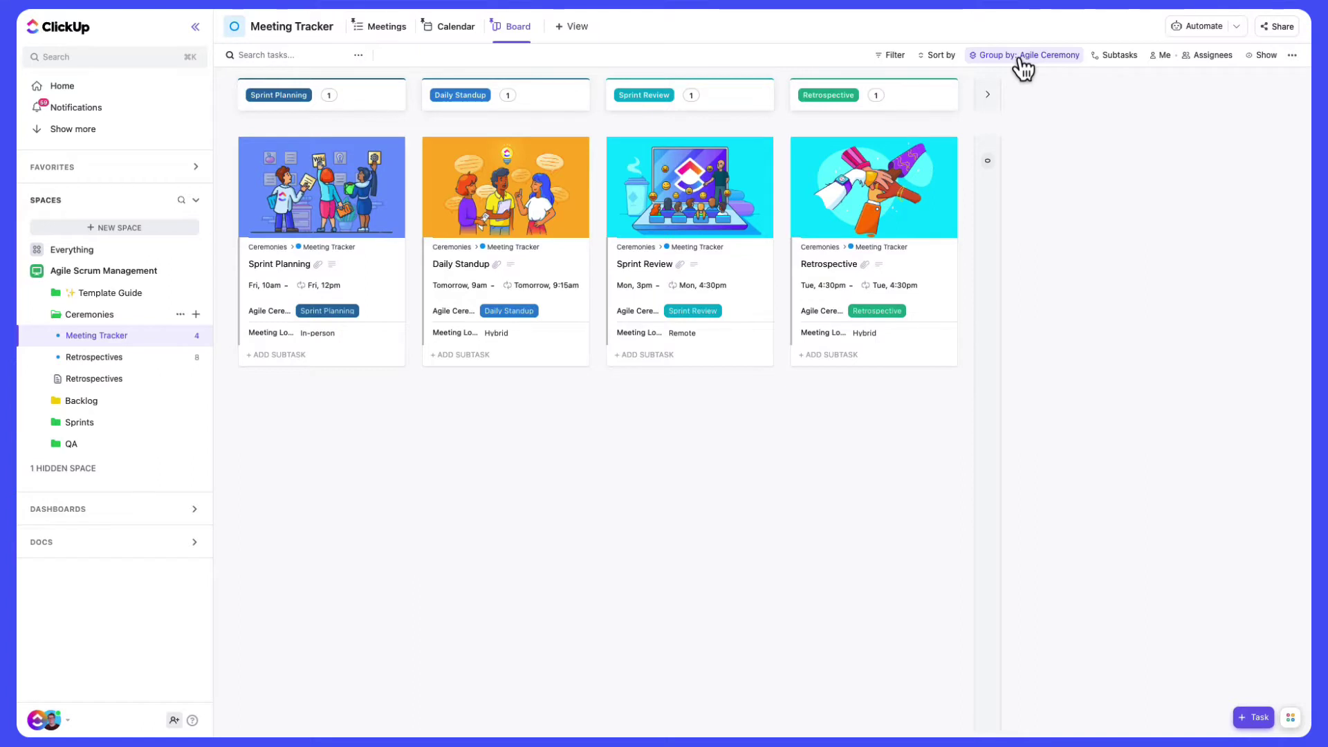
mouse_move(505, 259)
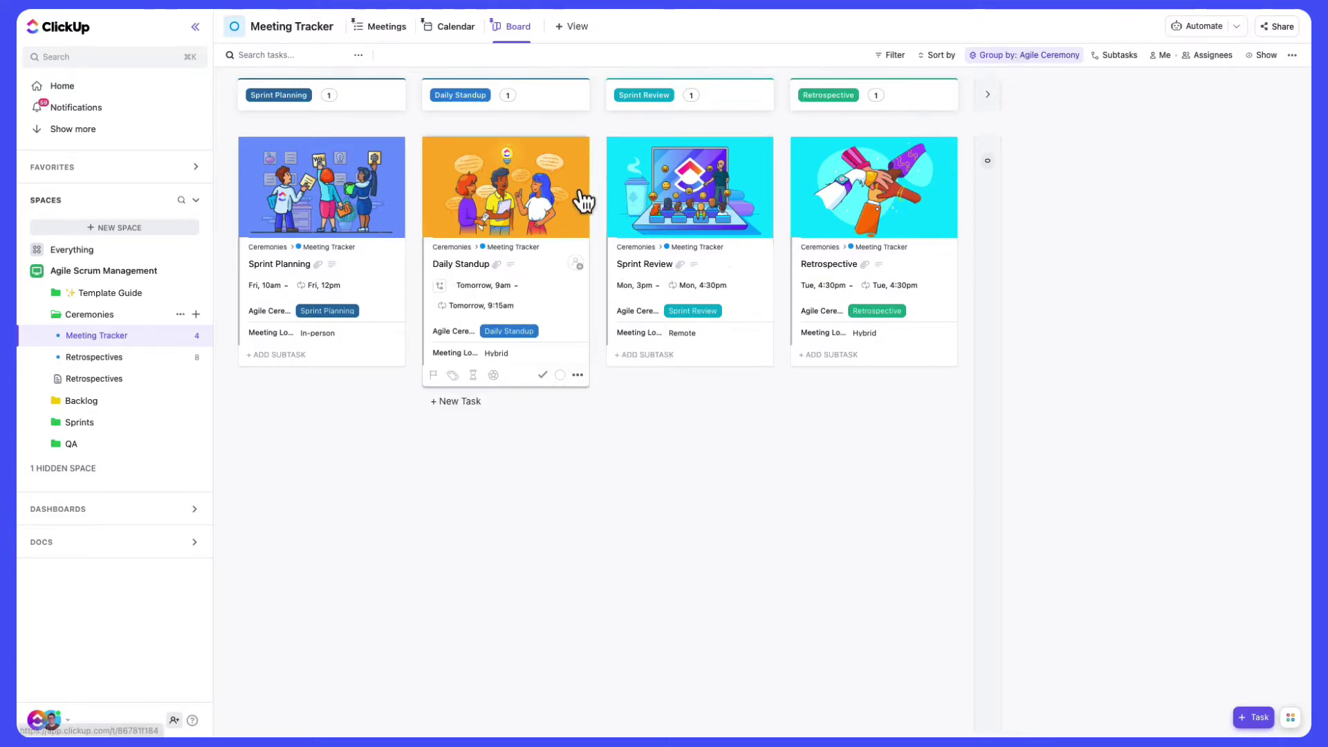
left_click(466, 31)
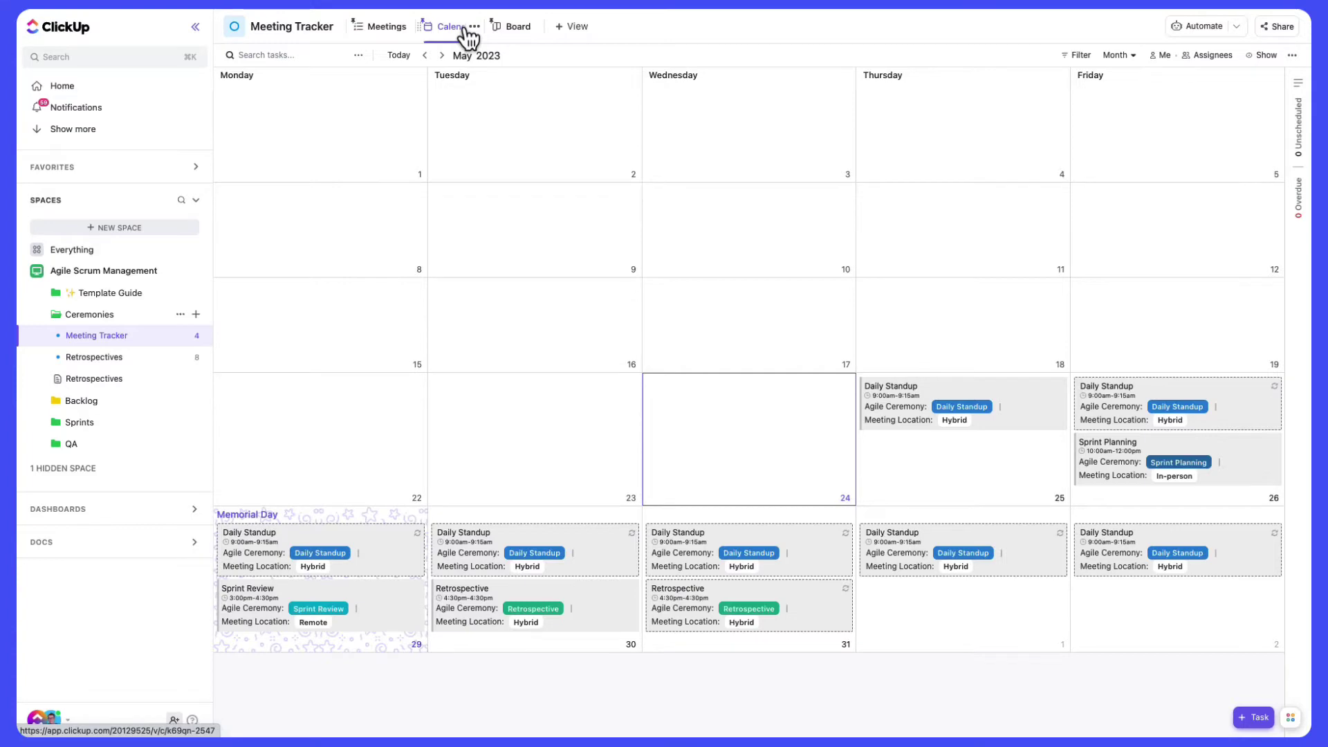
left_click(114, 359)
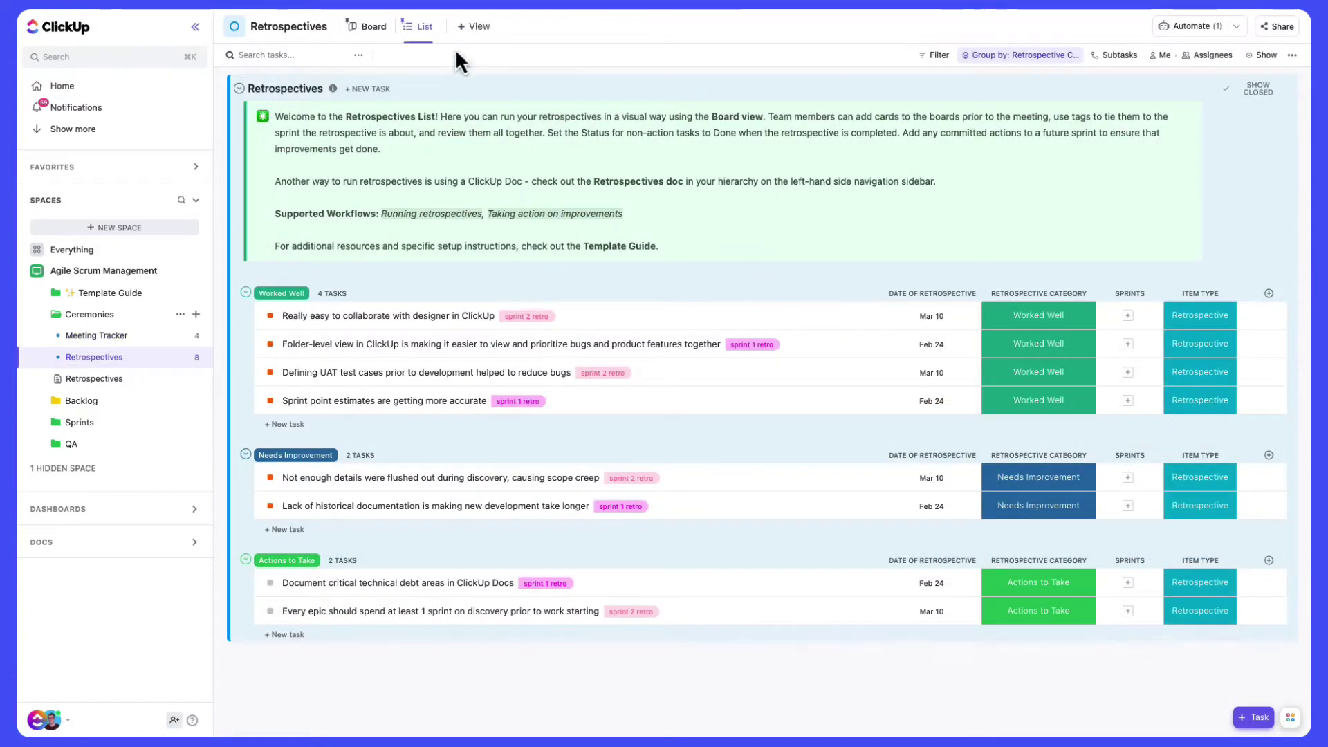
Step: Show Retrospectives as a Board and start a new Actions to Take task for sprint 1 retro
left_click(377, 29)
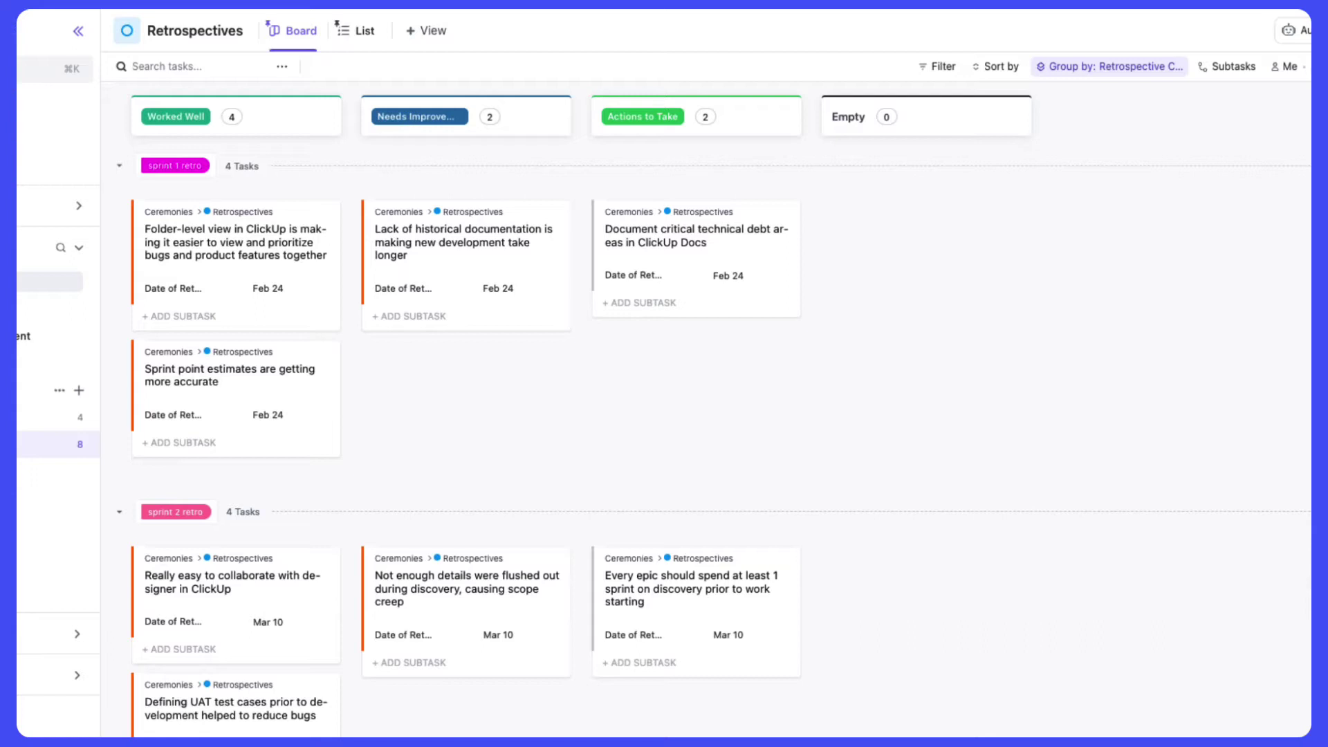
mouse_move(645, 342)
left_click(636, 338)
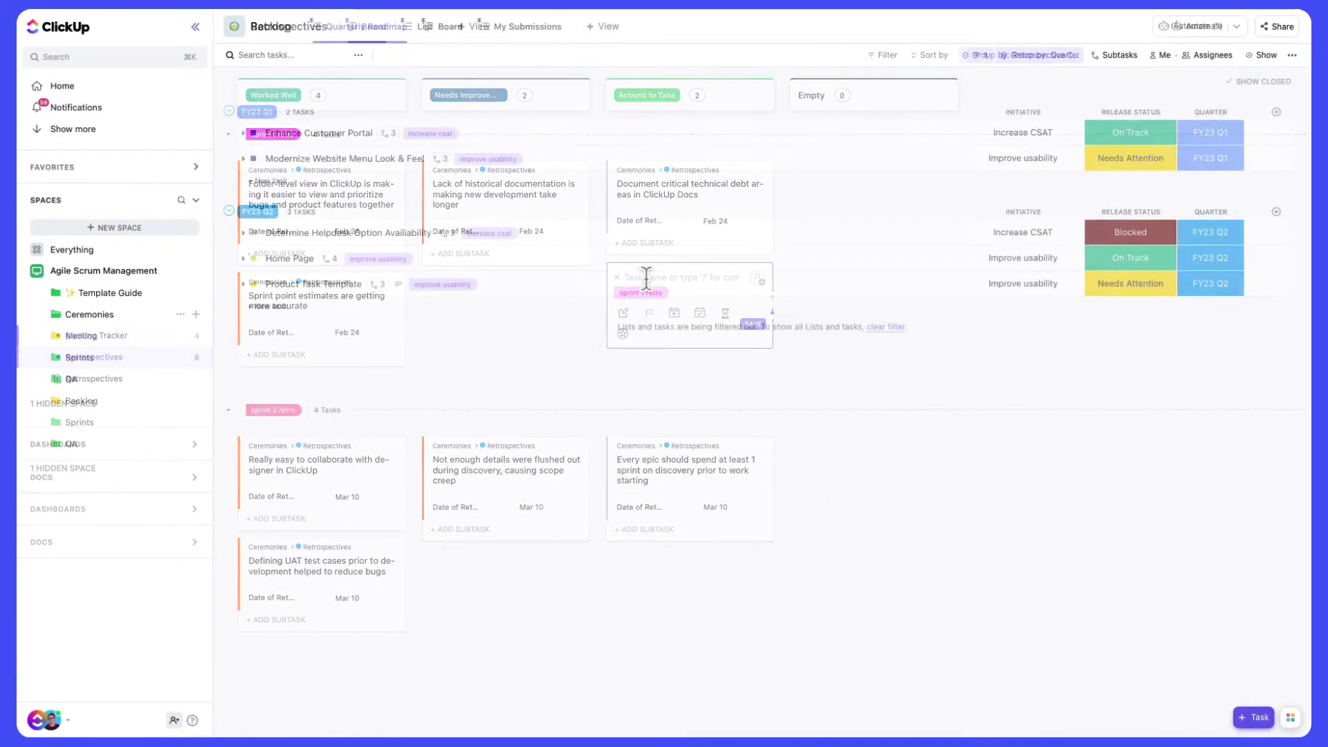
Step: Expand the Backlog folder, browse Product Backlog, then move on to the Bug Tracking list
left_click(105, 326)
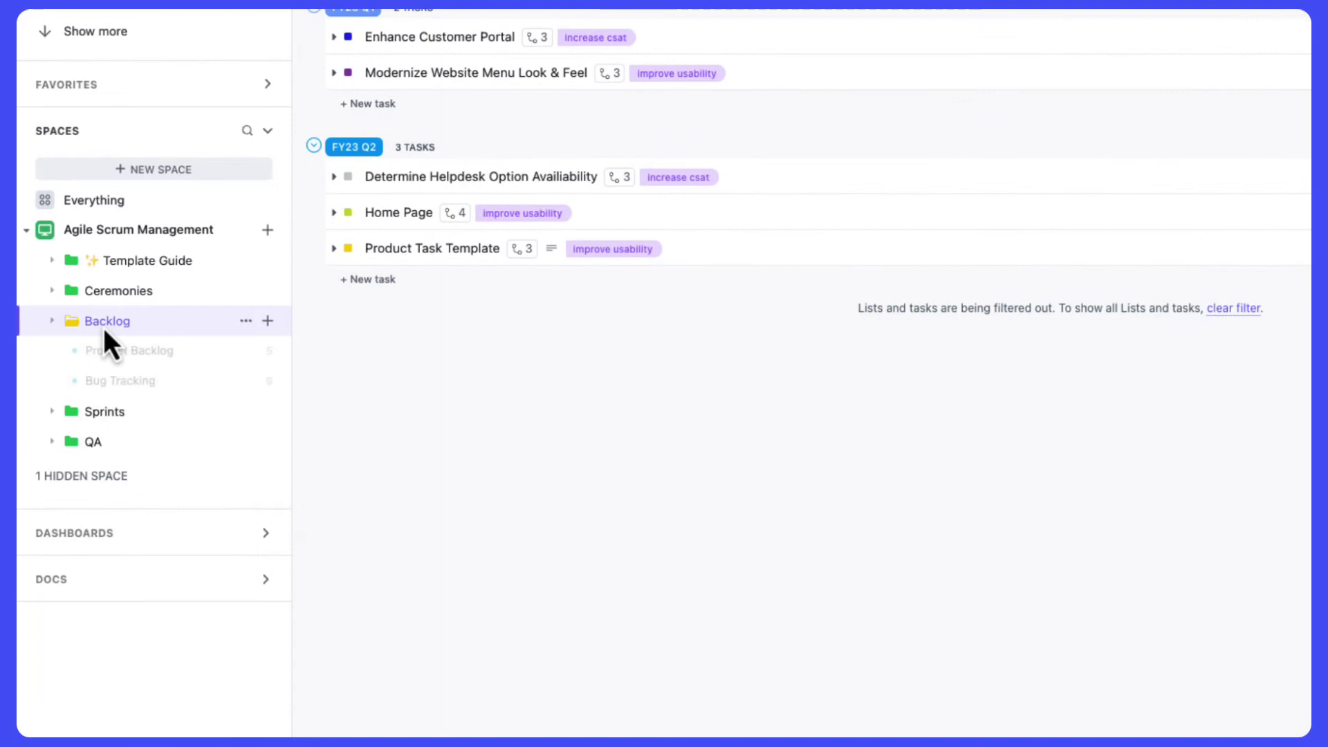
left_click(112, 352)
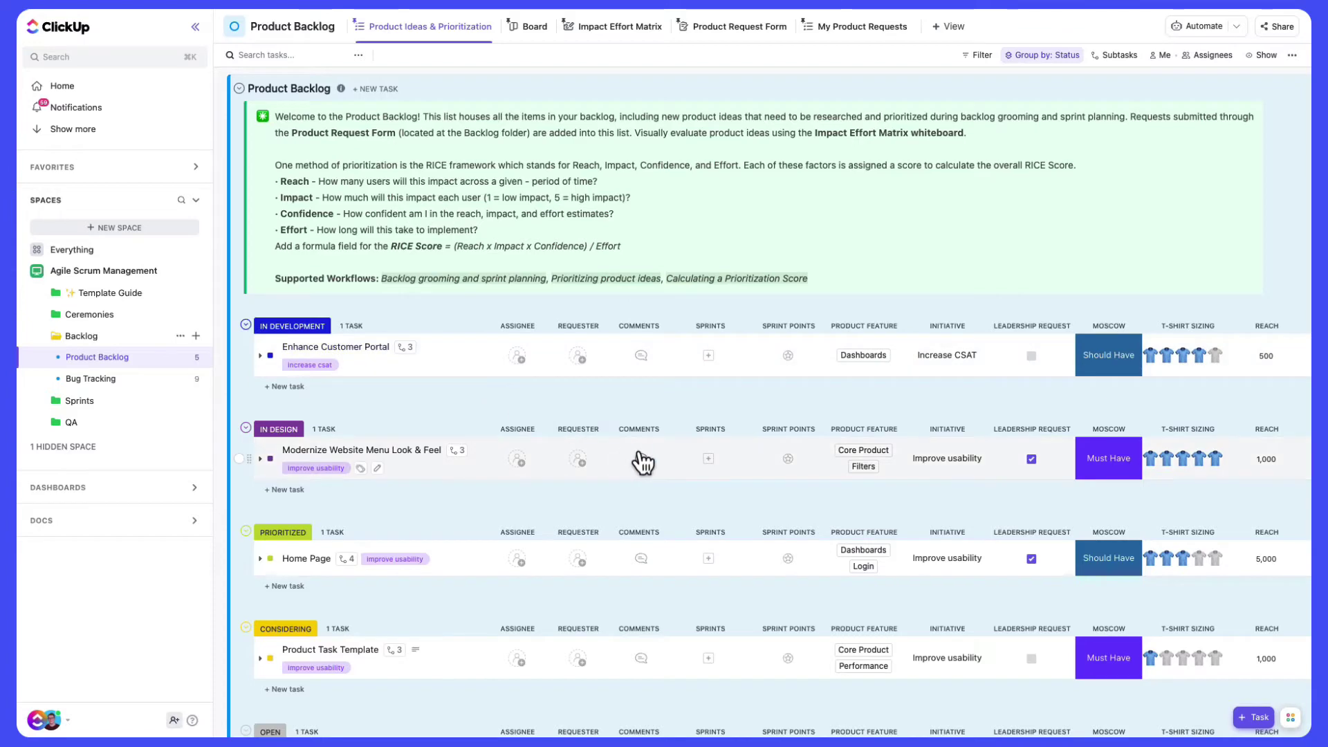
scroll(638, 462, "down", 3)
scroll(644, 462, "down", 1)
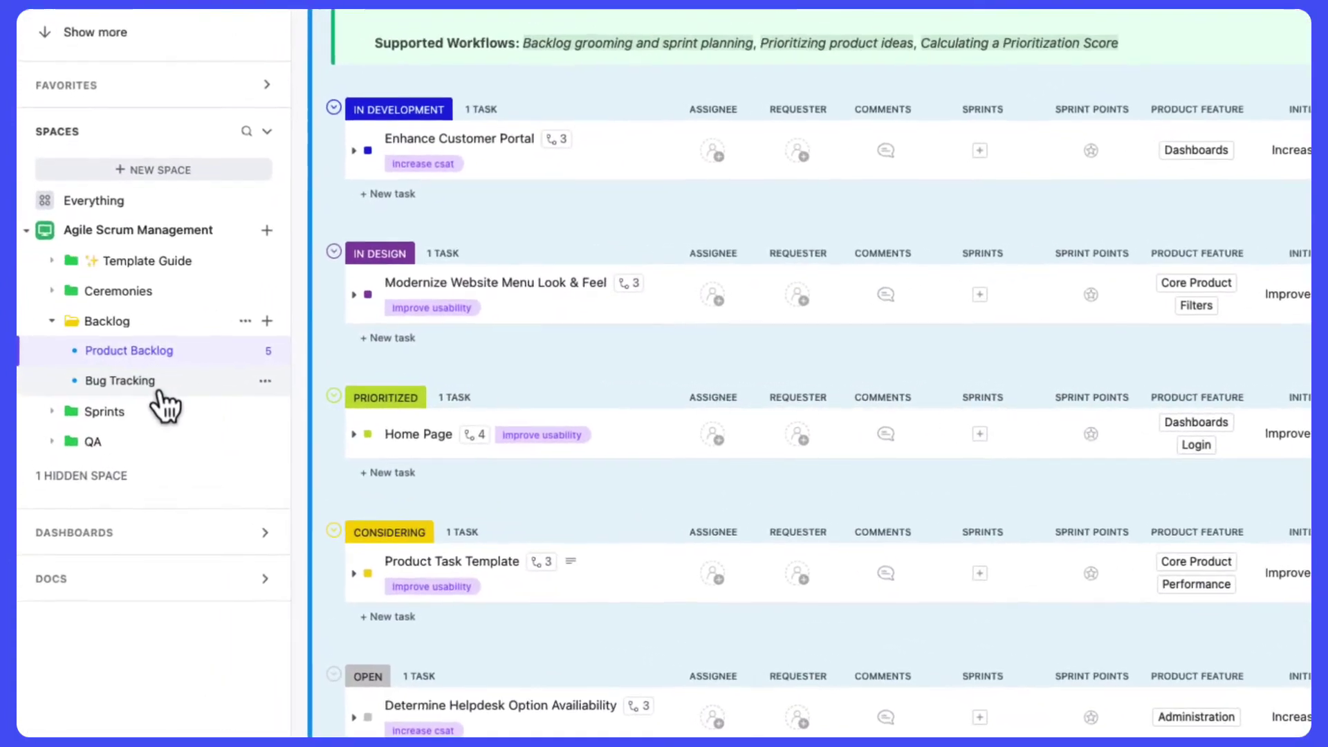
left_click(166, 405)
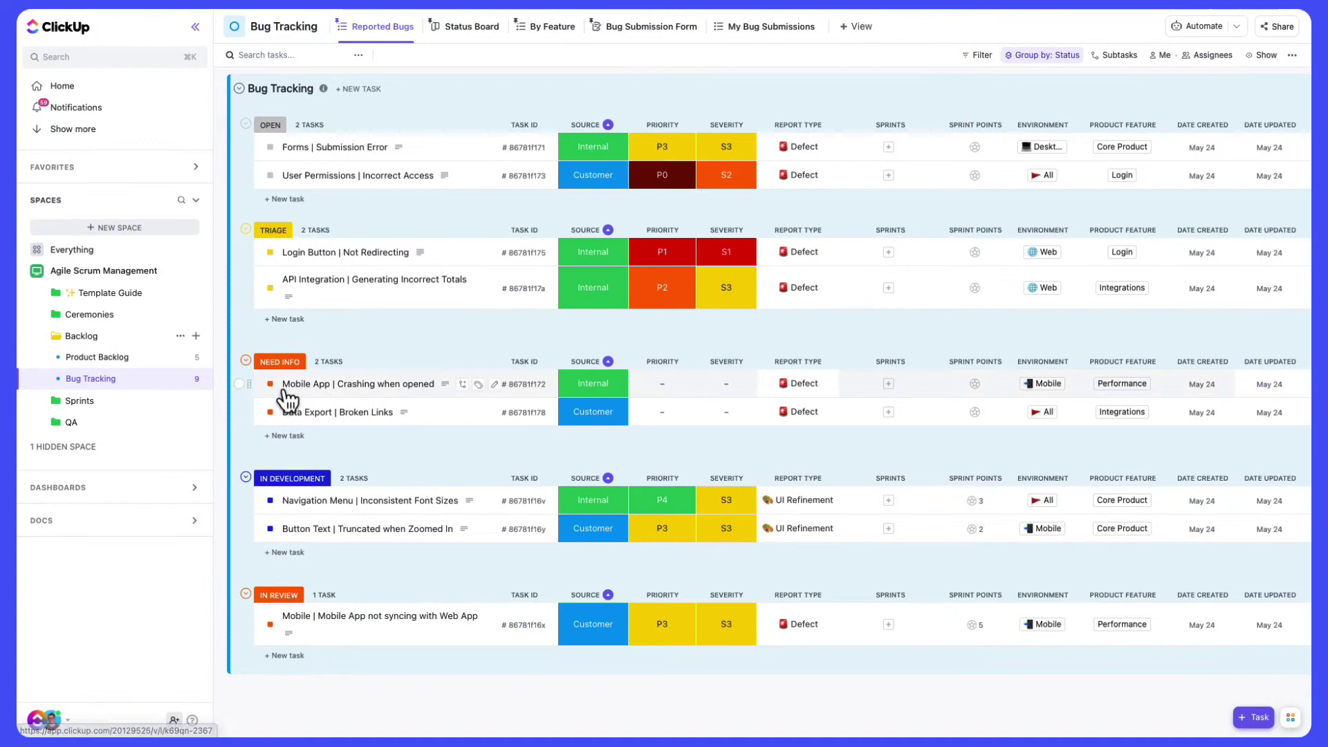
Step: View bugs in Status Board and By Feature, then put the Bug Submission Form into Editing mode
left_click(472, 41)
left_click(552, 27)
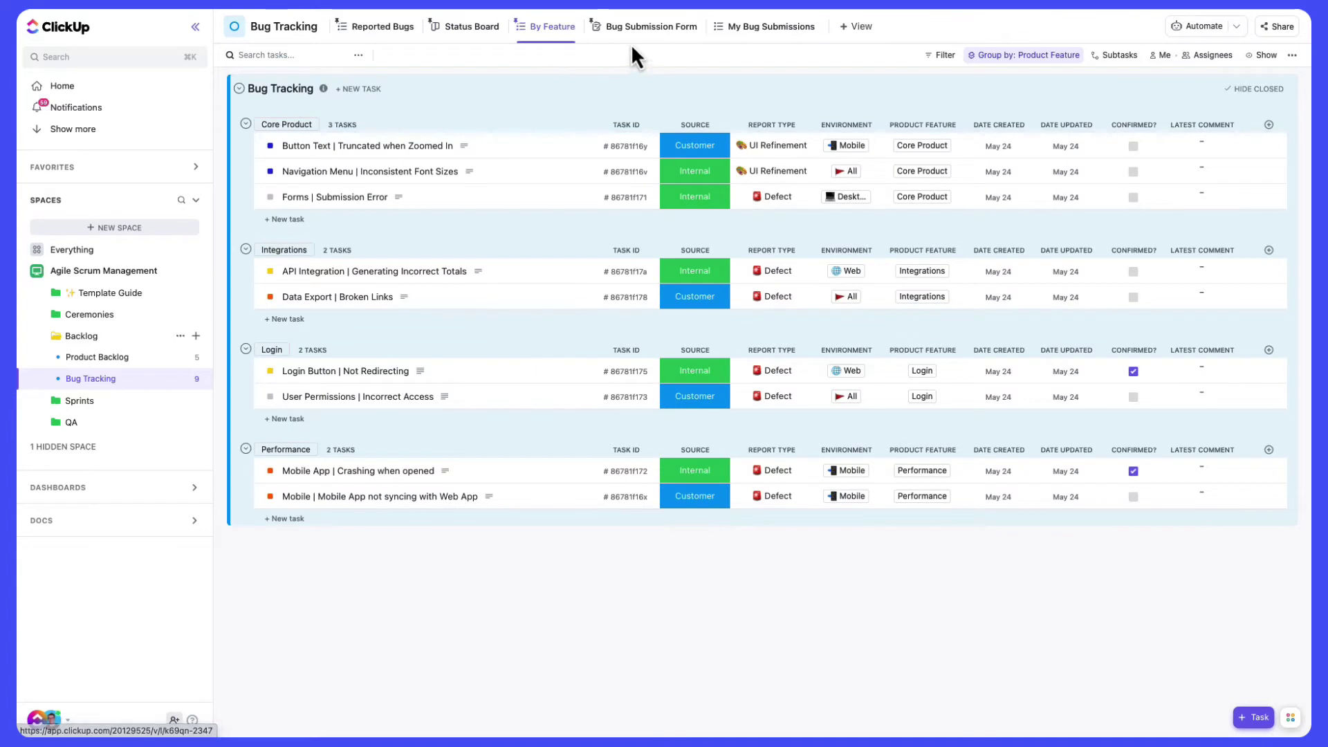
left_click(650, 28)
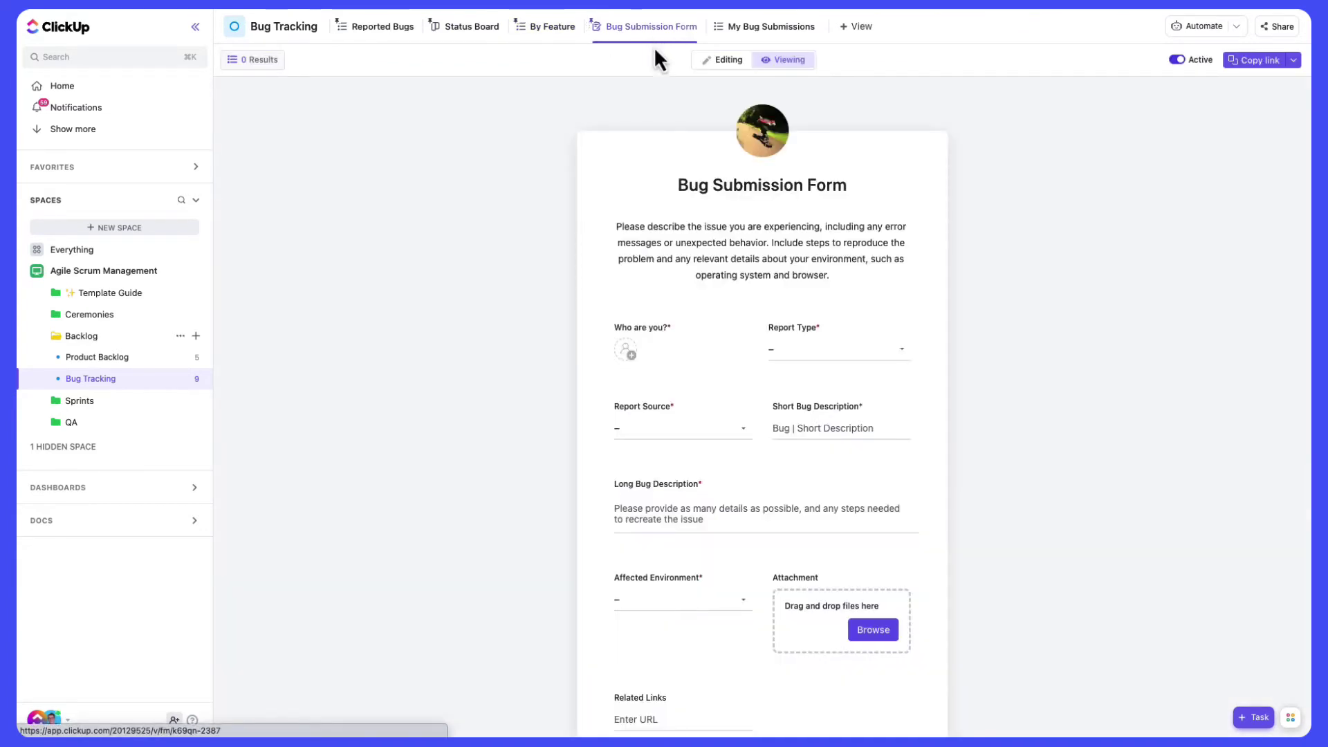
left_click(730, 60)
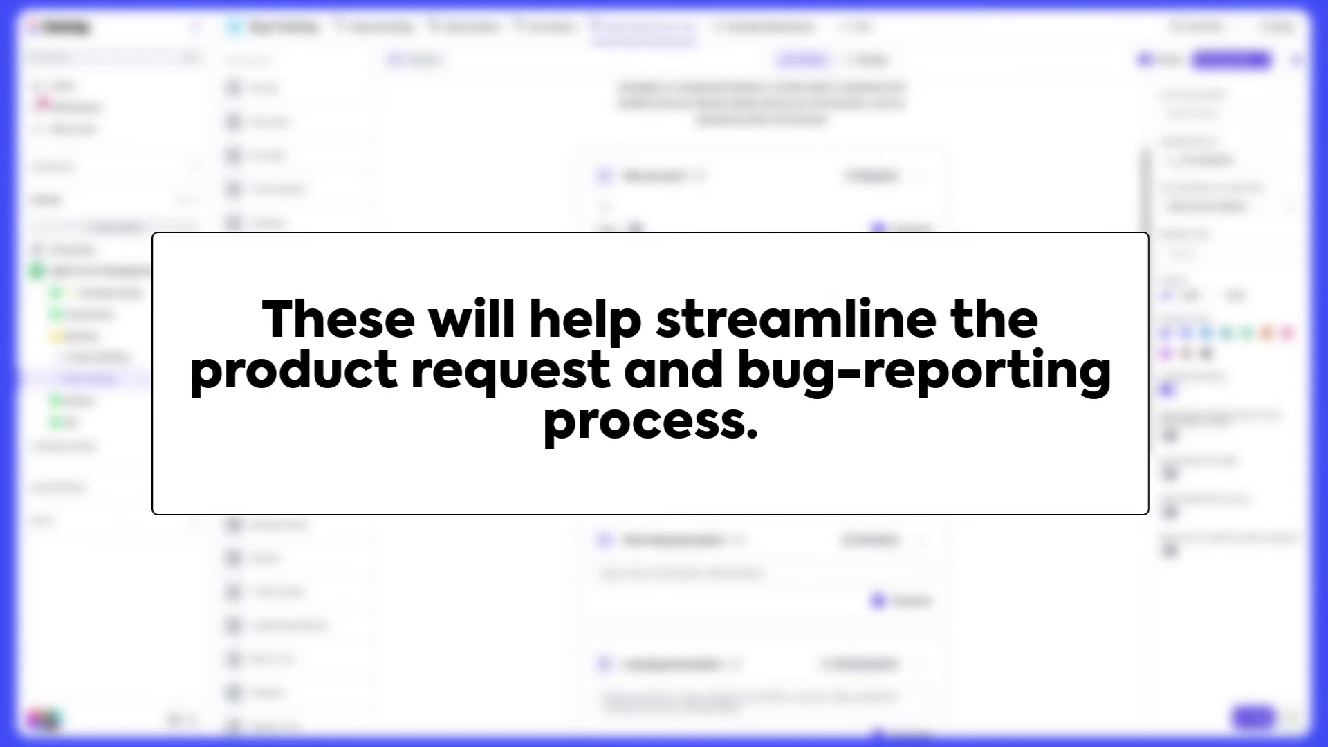
scroll(763, 415, "down", 5)
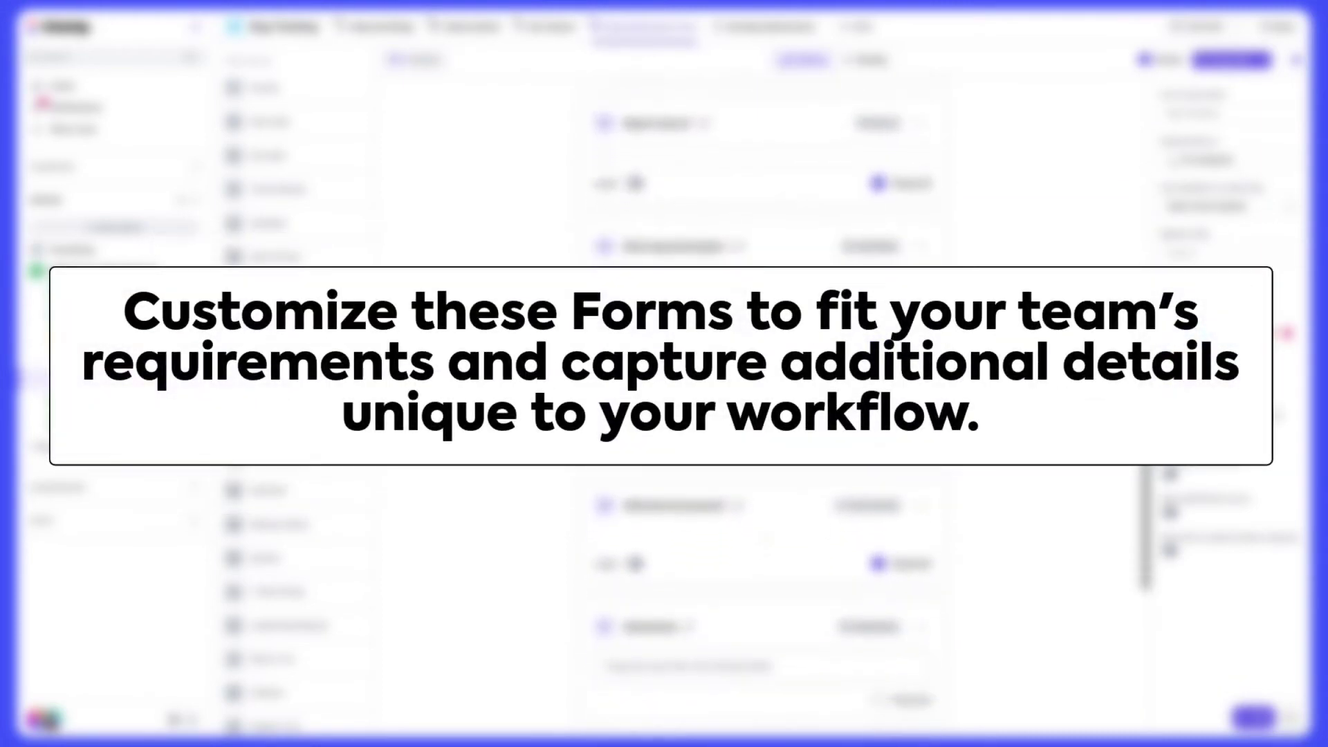
scroll(762, 416, "down", 3)
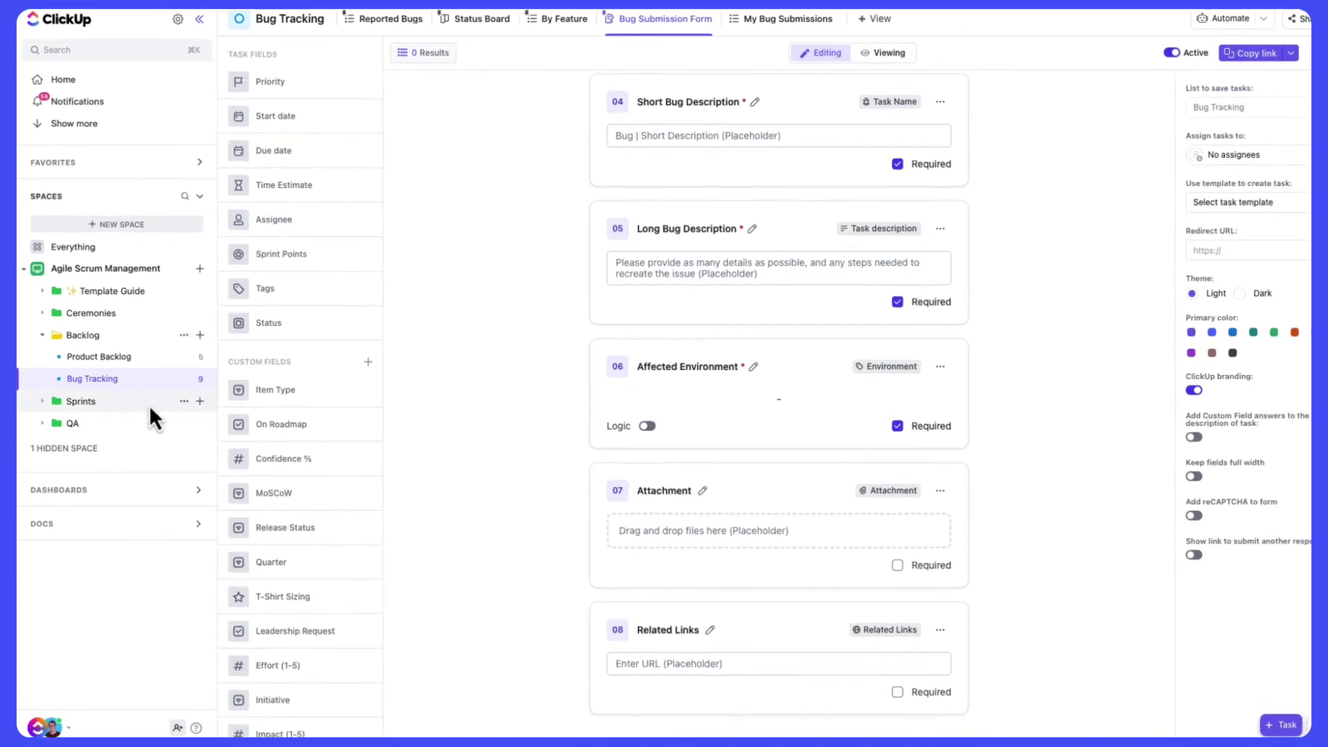
Step: Create five sprints in the Sprints folder, the first dated 5/29–6/11, and open Sprint 1
left_click(199, 401)
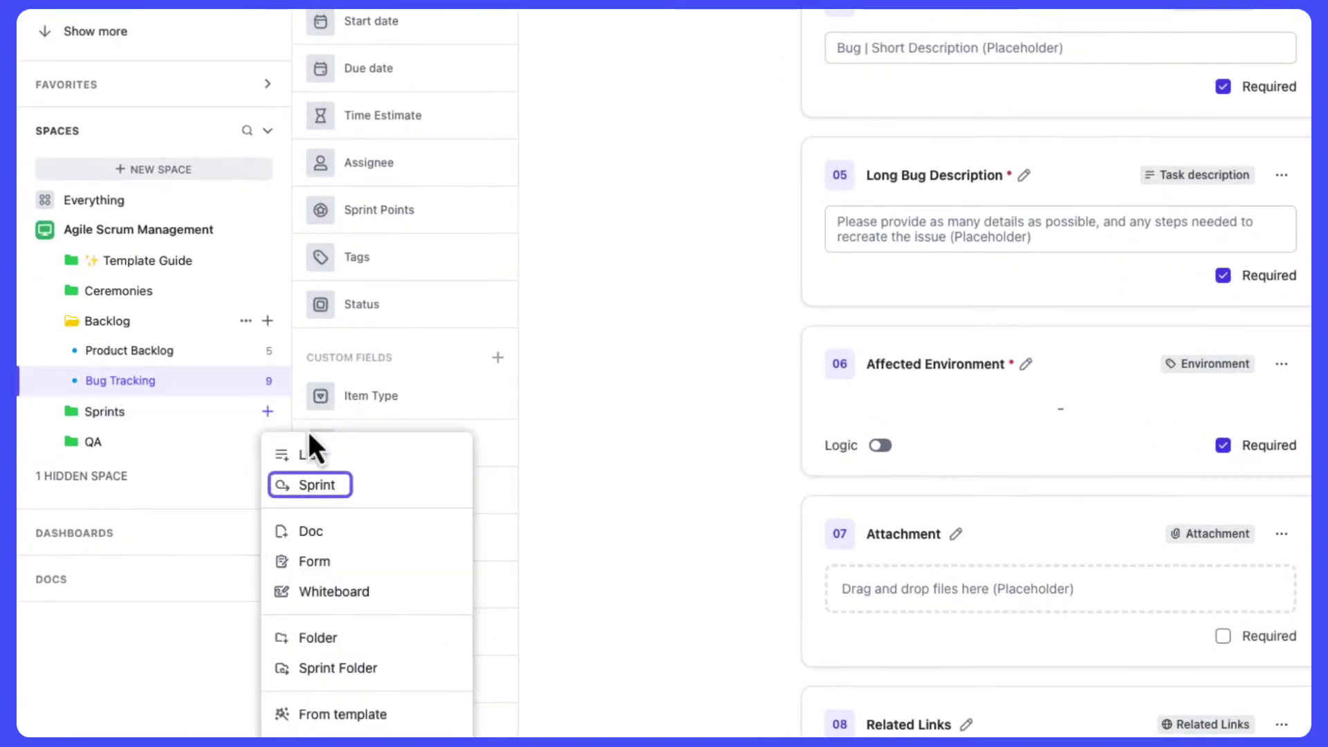
left_click(319, 487)
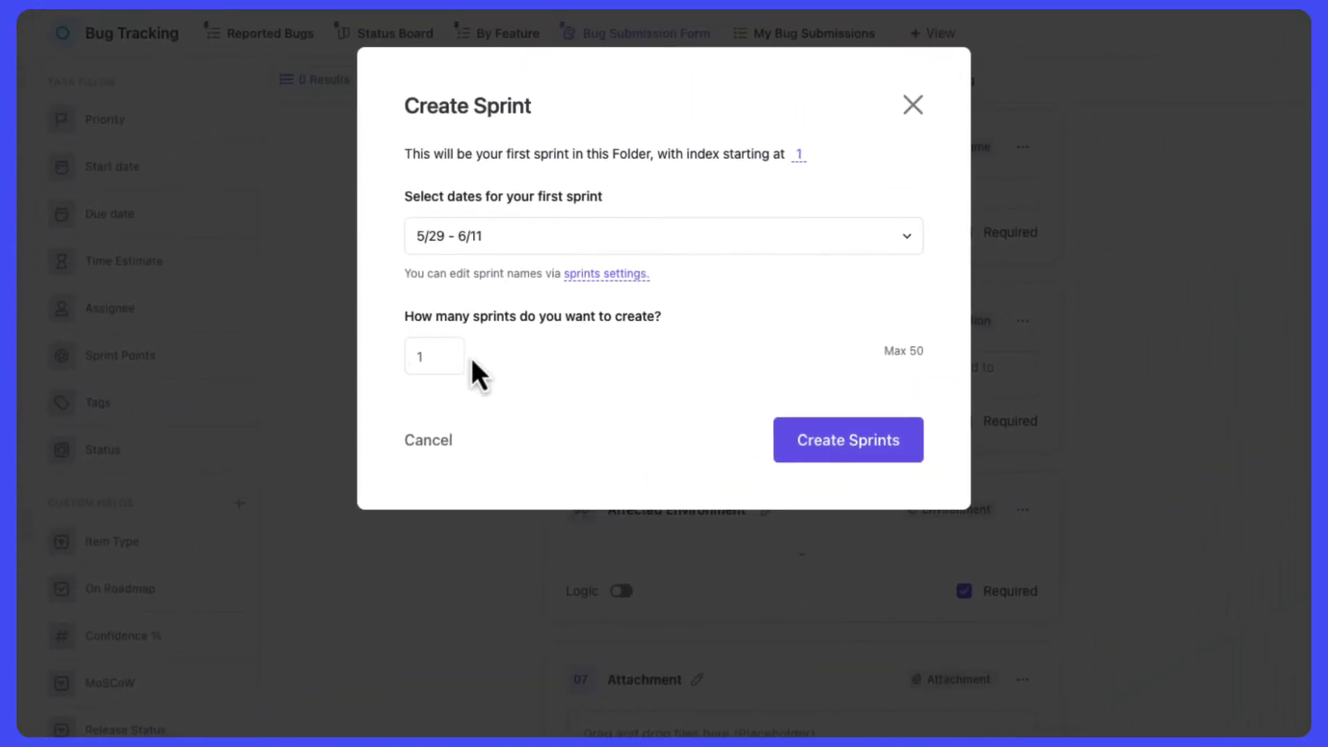
left_click(442, 358)
type("5")
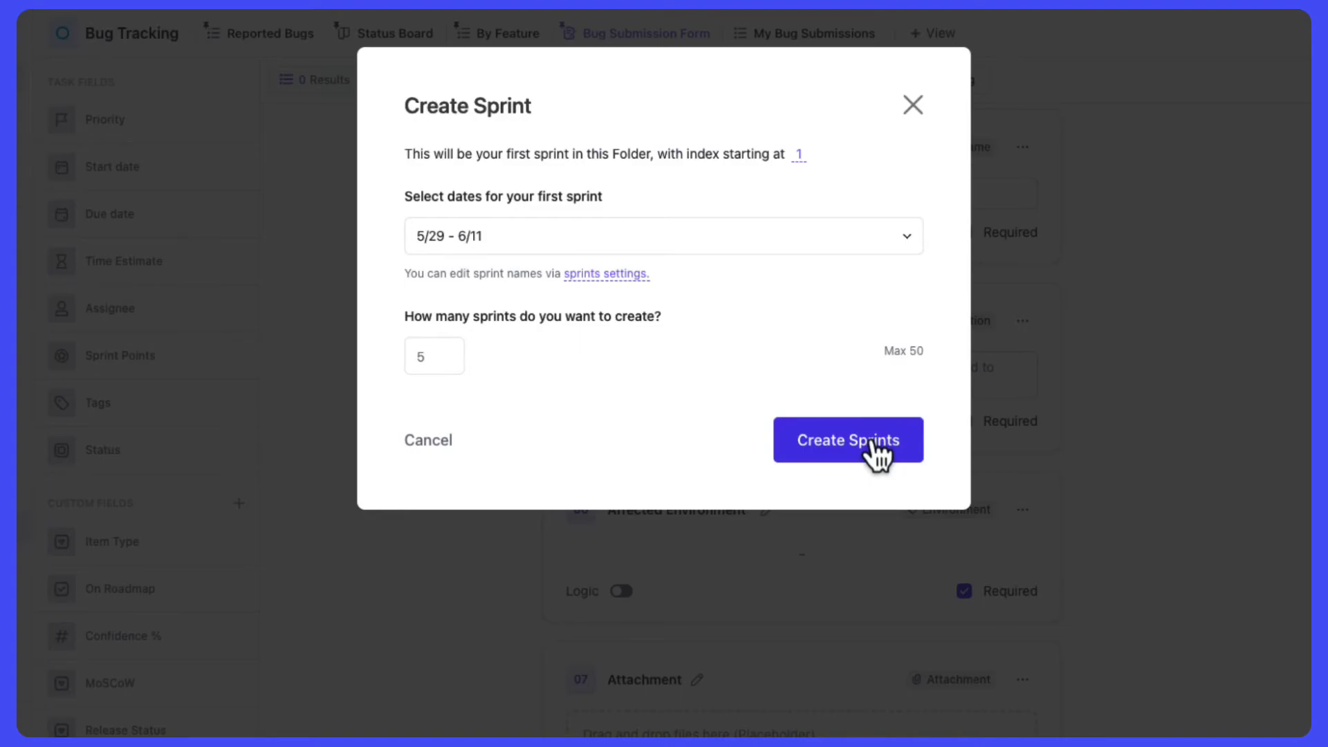
left_click(877, 449)
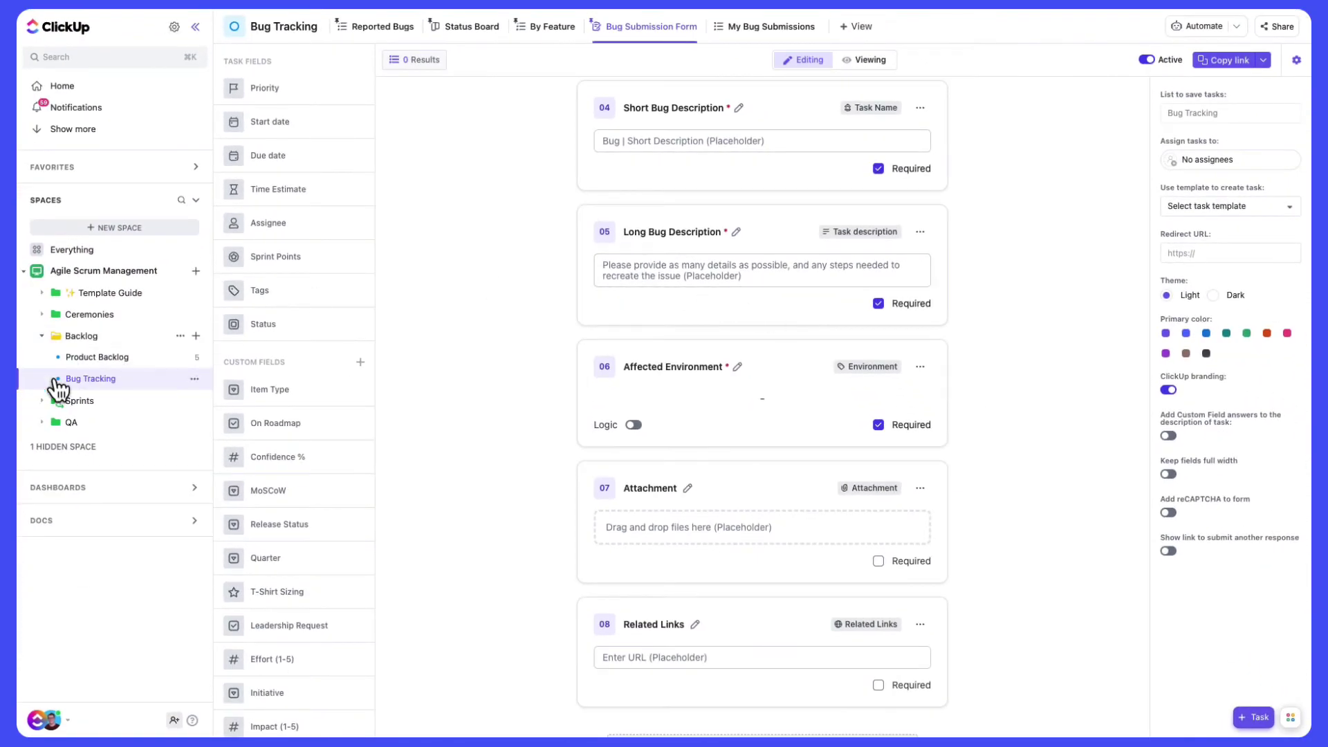
left_click(52, 401)
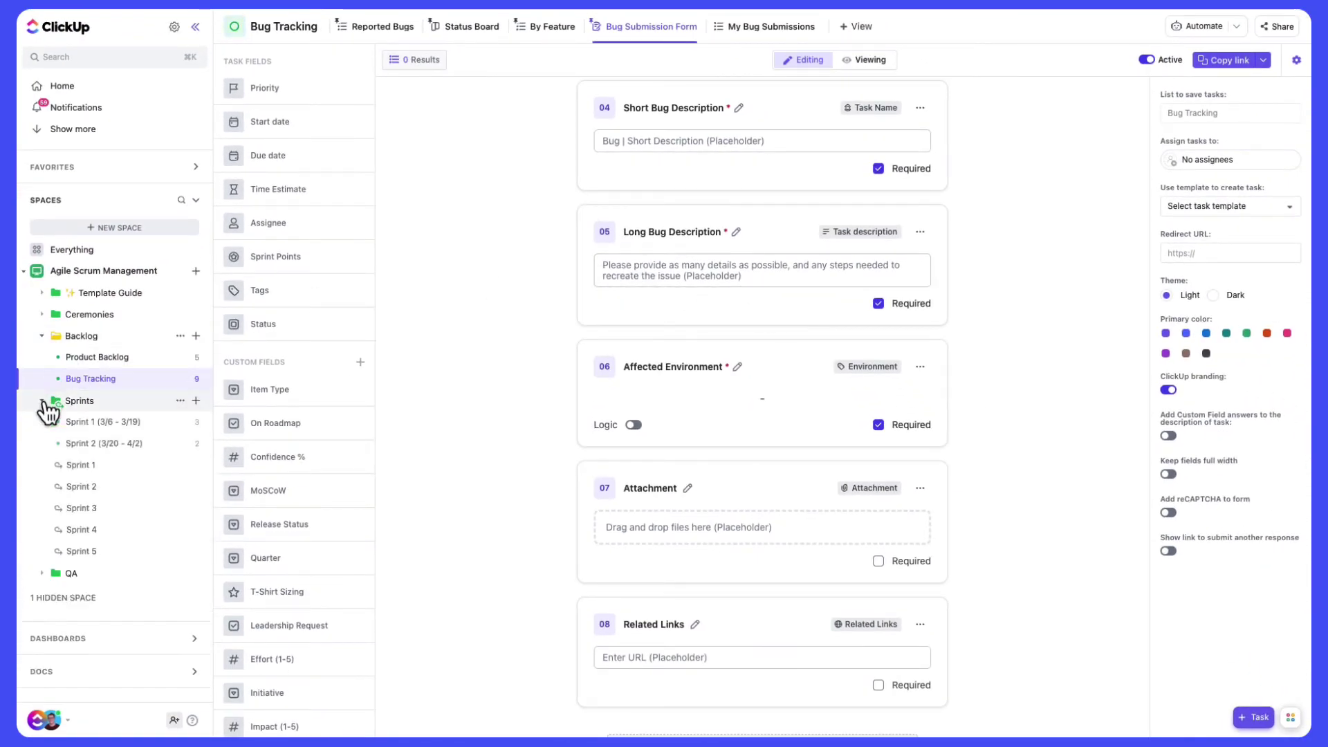
left_click(104, 473)
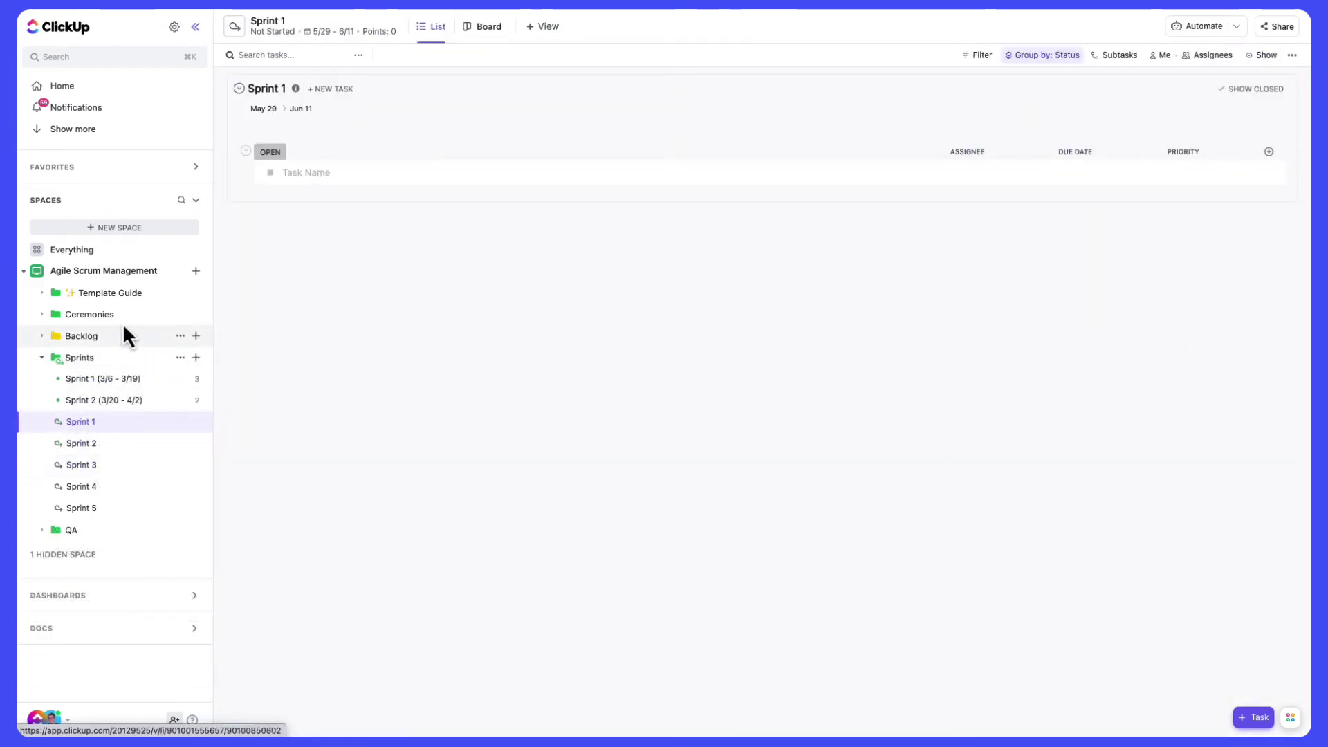
Step: In Ceremonies › Retrospectives, set the Needs Improvement sprints: scope creep to Sprint 2, documentation to Sprint 1
left_click(105, 315)
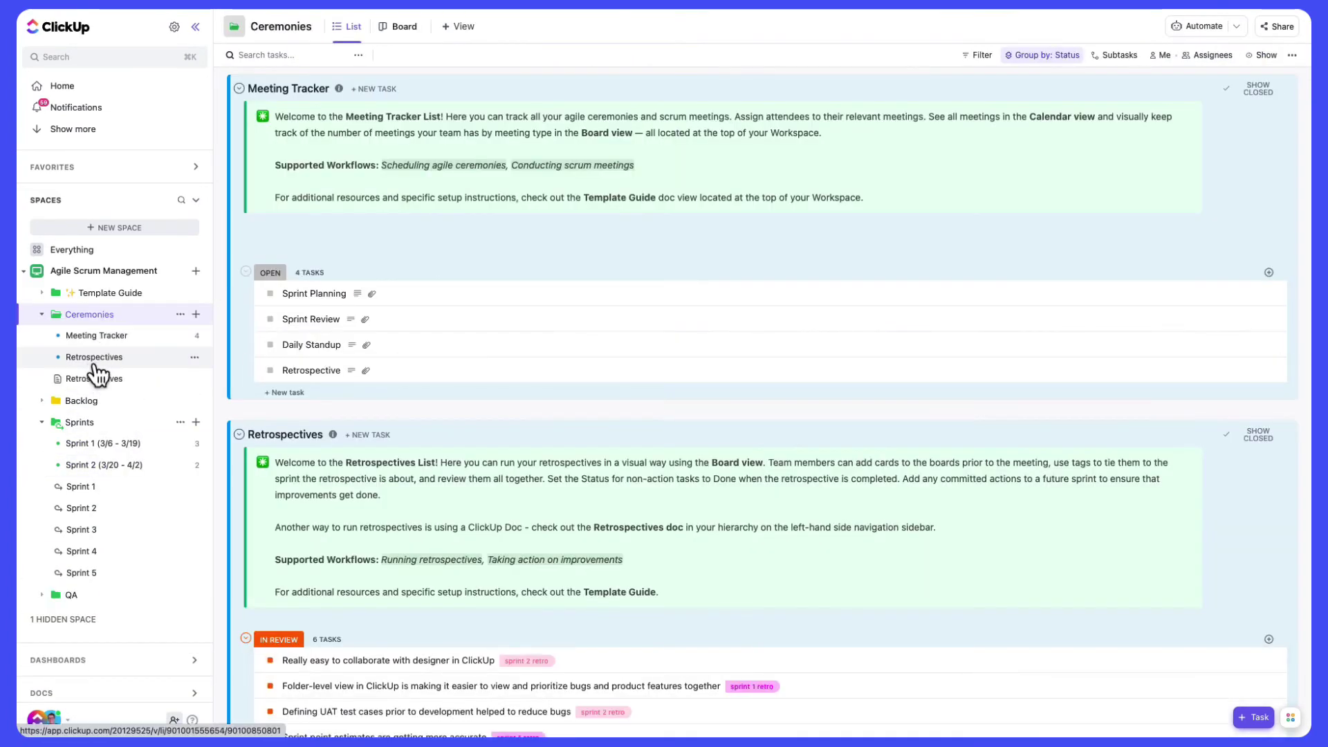
left_click(93, 362)
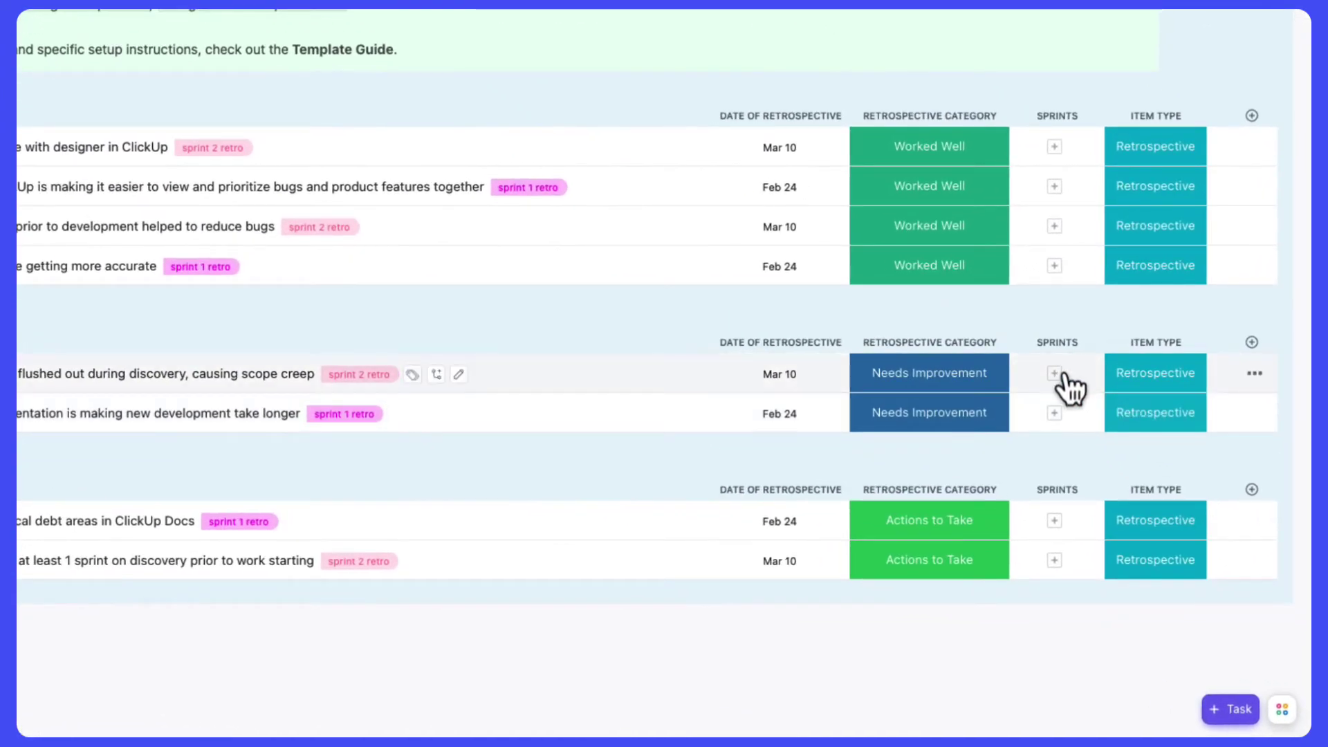
left_click(1057, 375)
left_click(1073, 513)
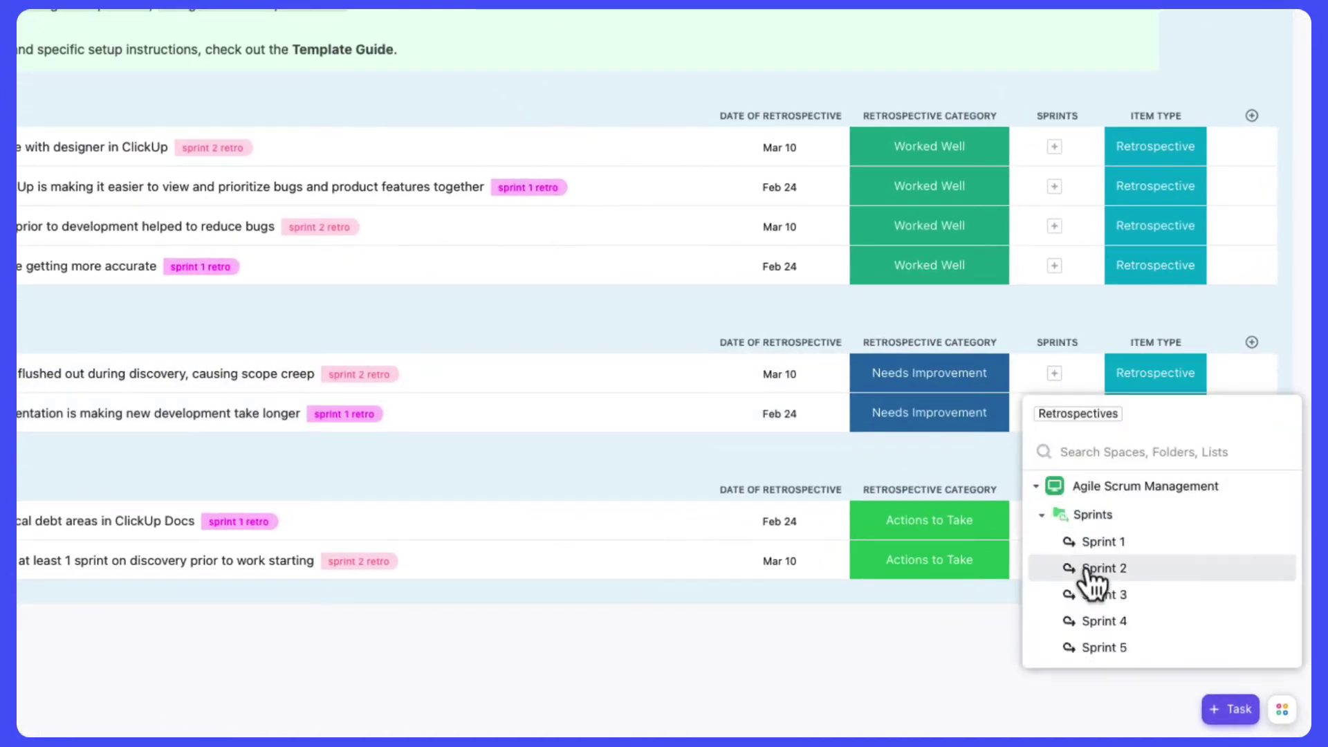
left_click(1090, 570)
left_click(1055, 414)
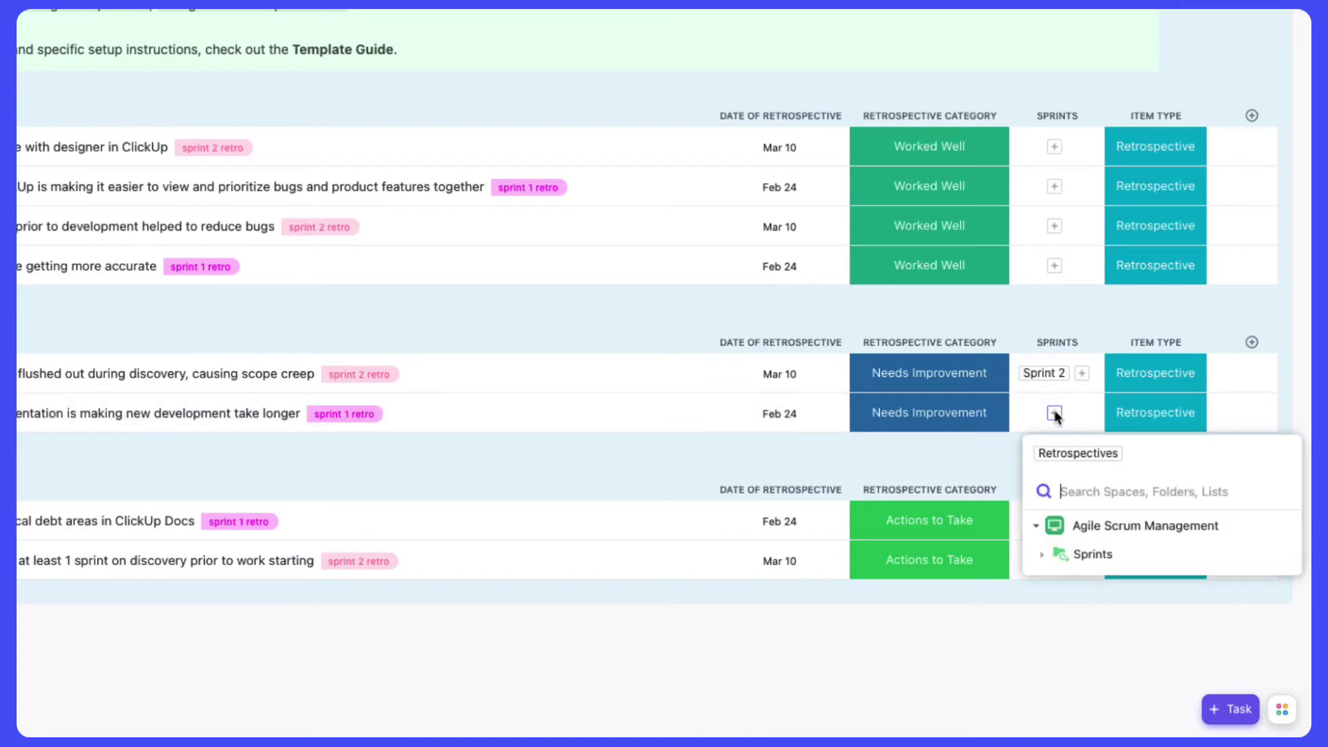
left_click(1073, 554)
left_click(1097, 587)
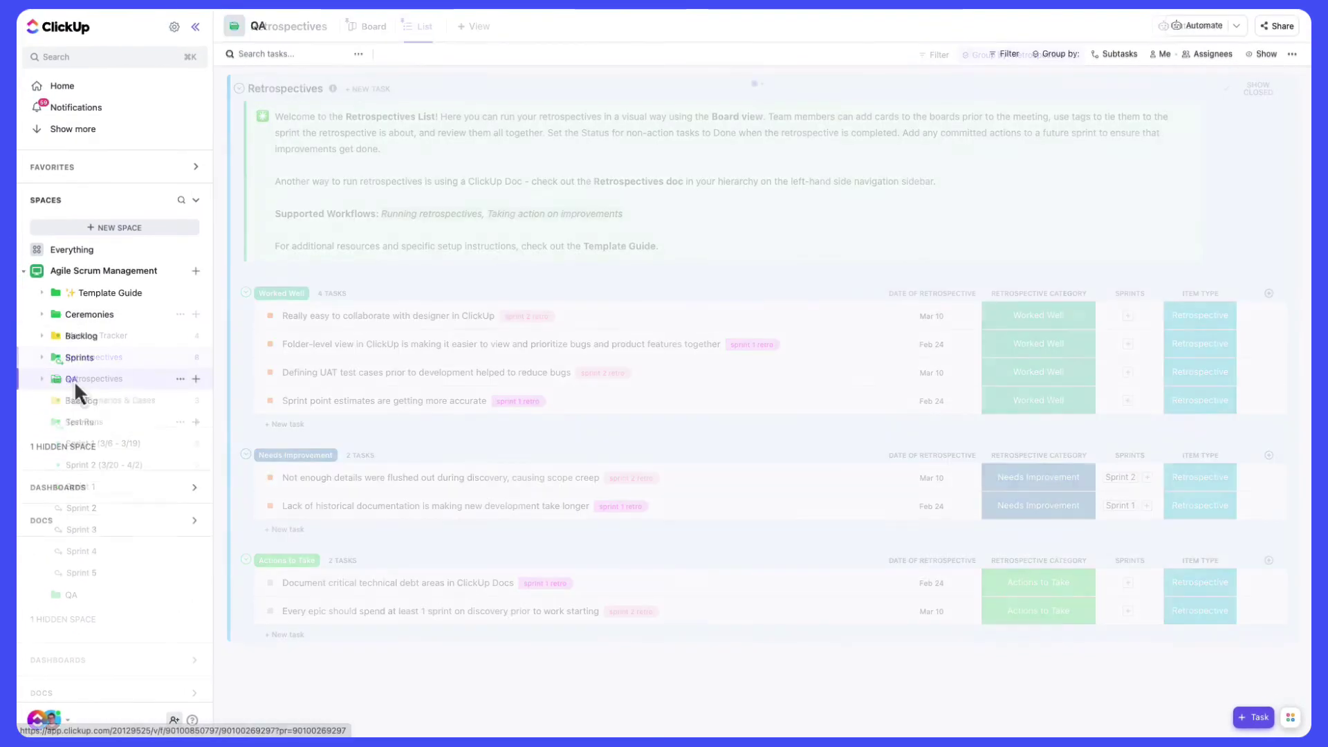
Step: Open the Update a Users Info scenario in QA › Test Scenarios & Cases
left_click(74, 382)
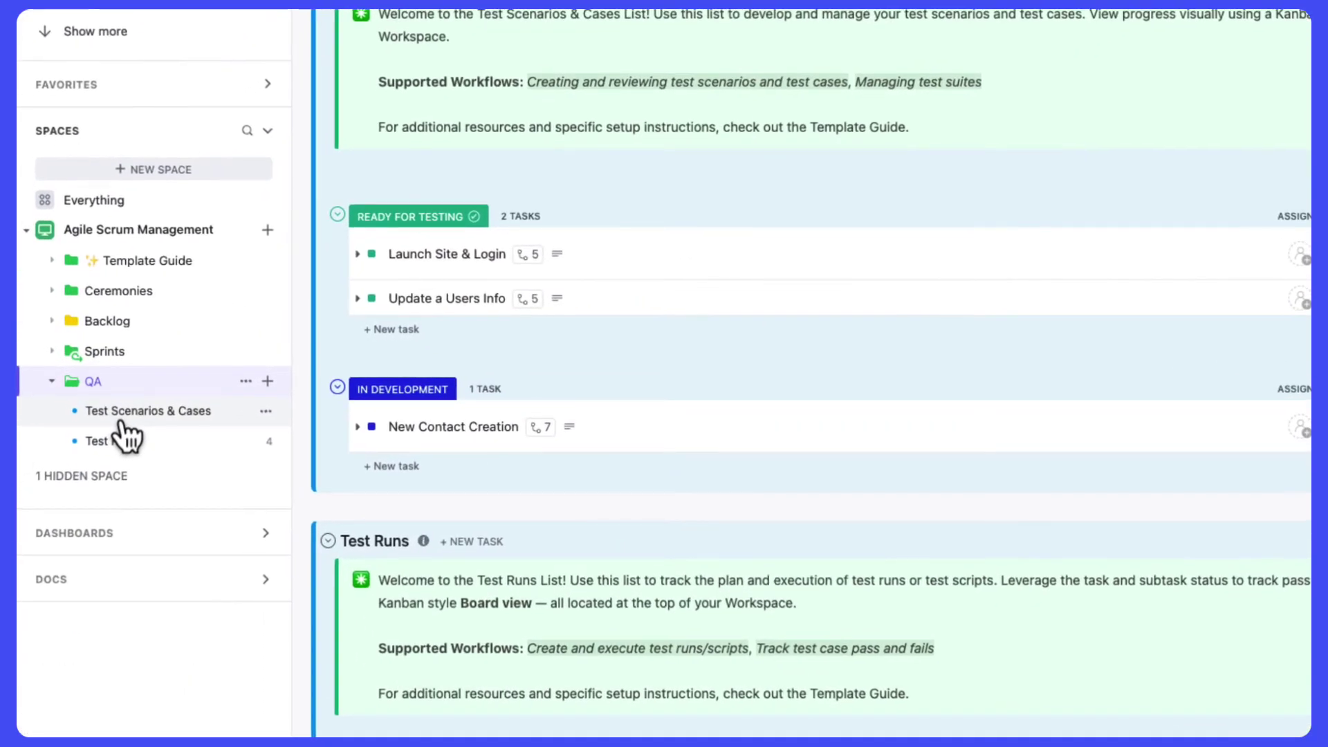
left_click(126, 414)
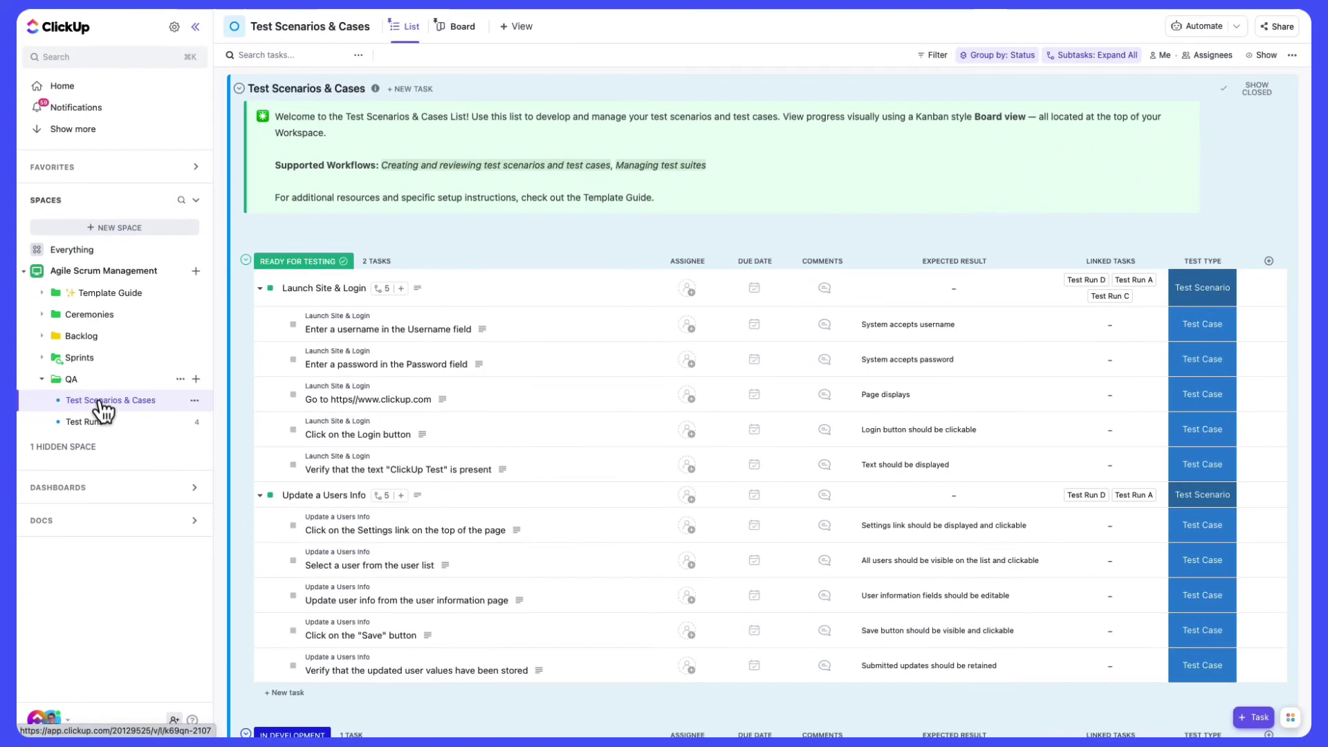
mouse_move(324, 288)
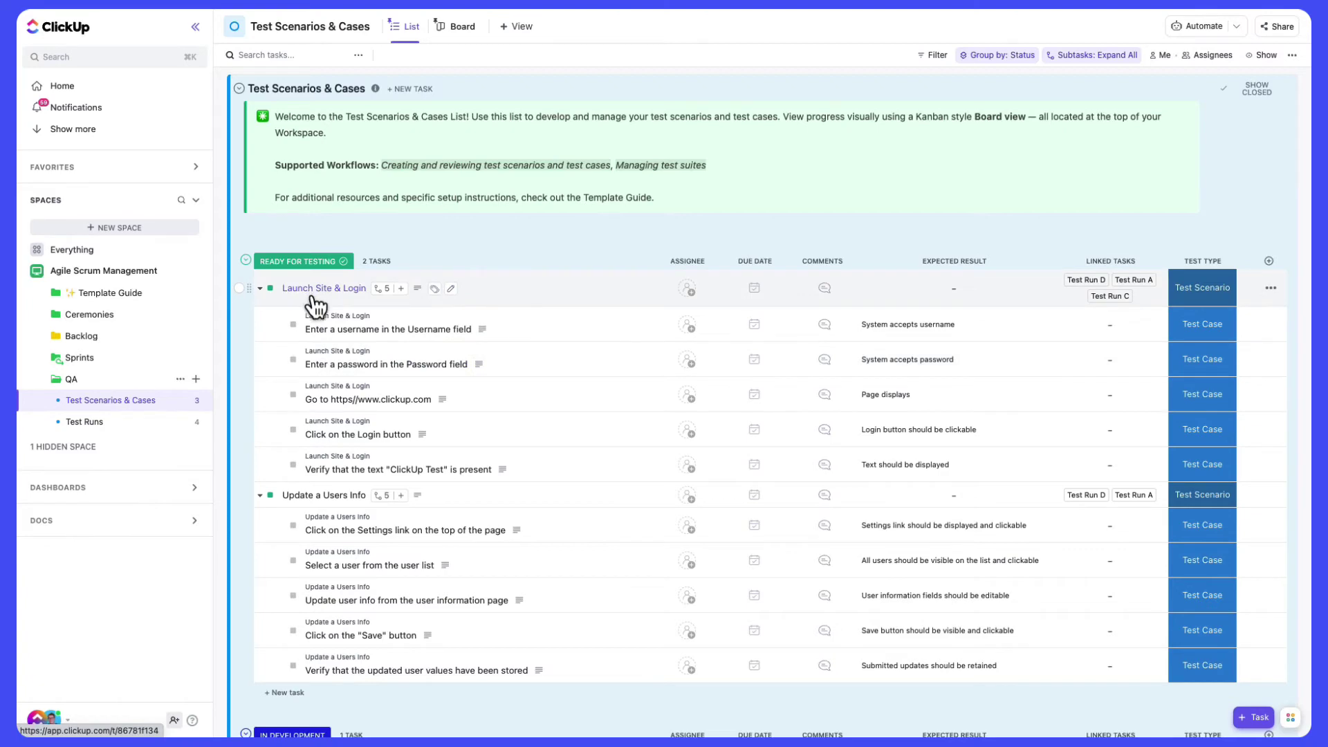
left_click(335, 496)
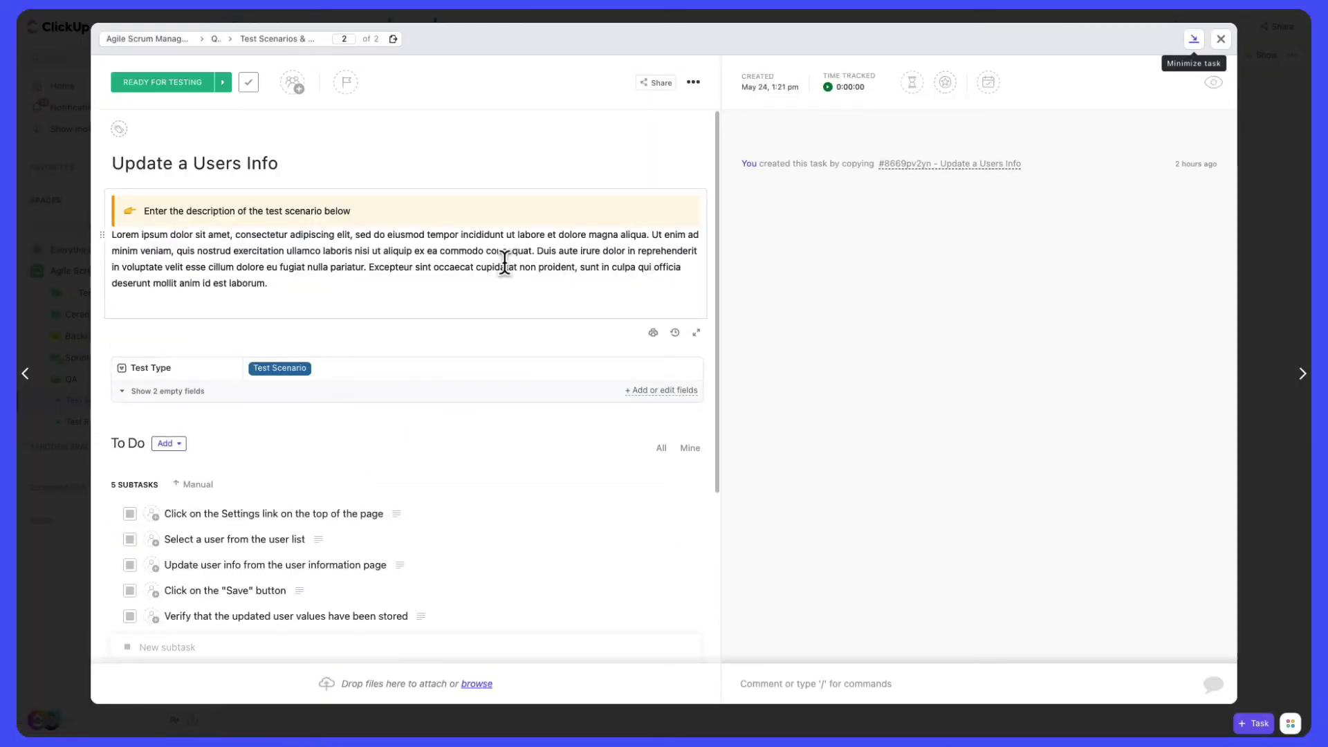
scroll(430, 405, "down", 5)
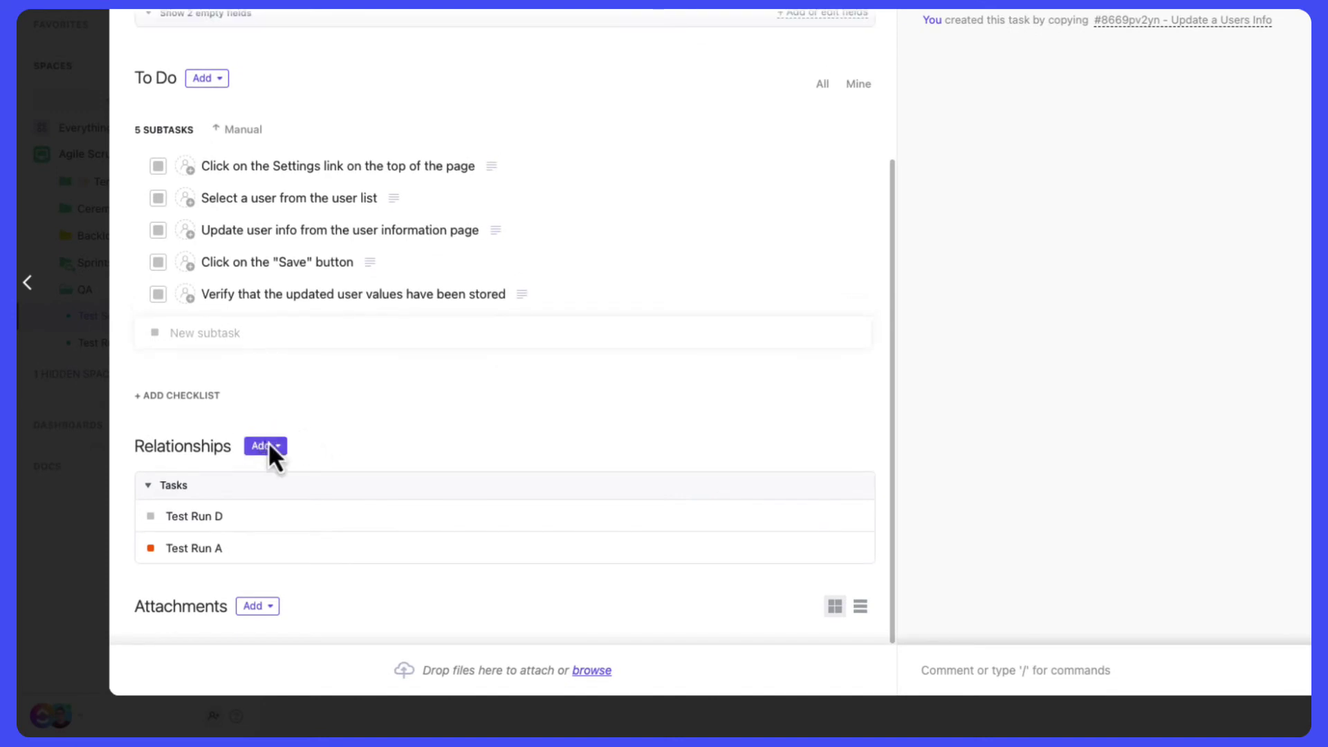
Step: Link Test Run B as a related task, then preview test type options and the Board layout
left_click(268, 445)
left_click(317, 554)
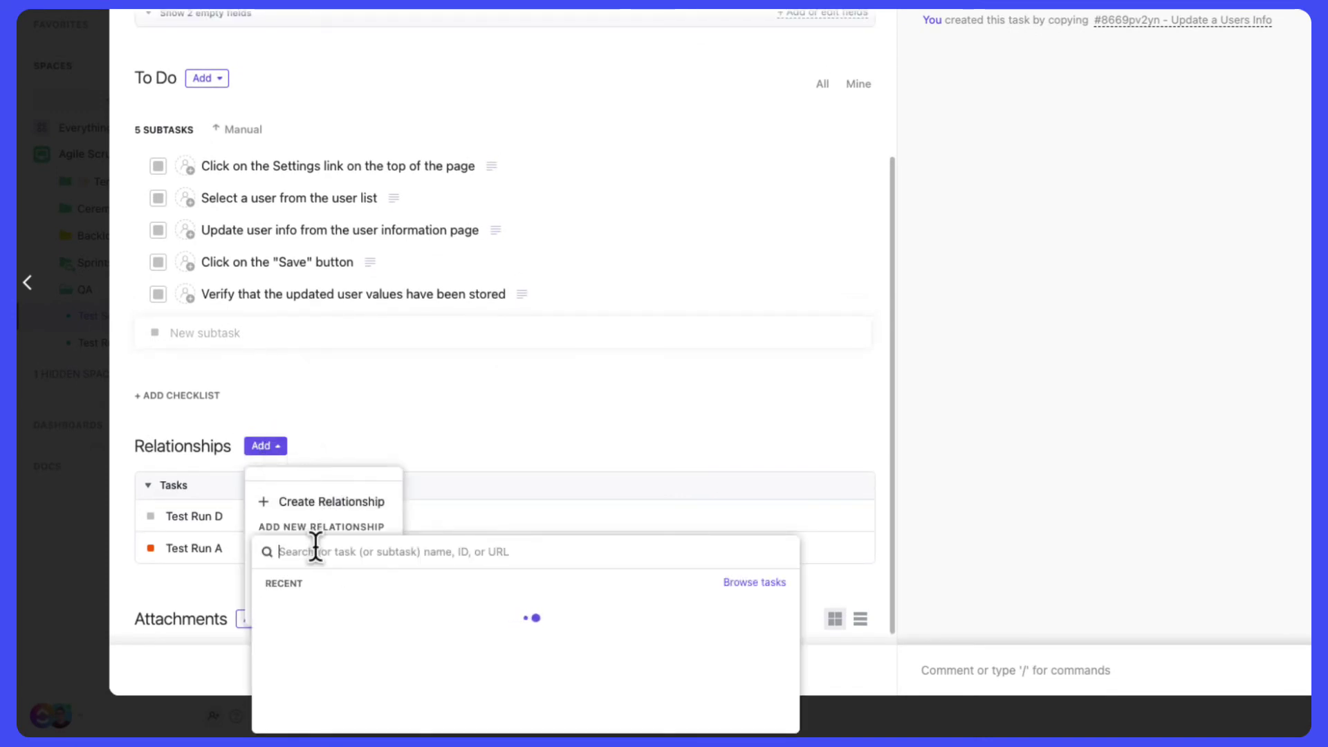
type("Test Run B")
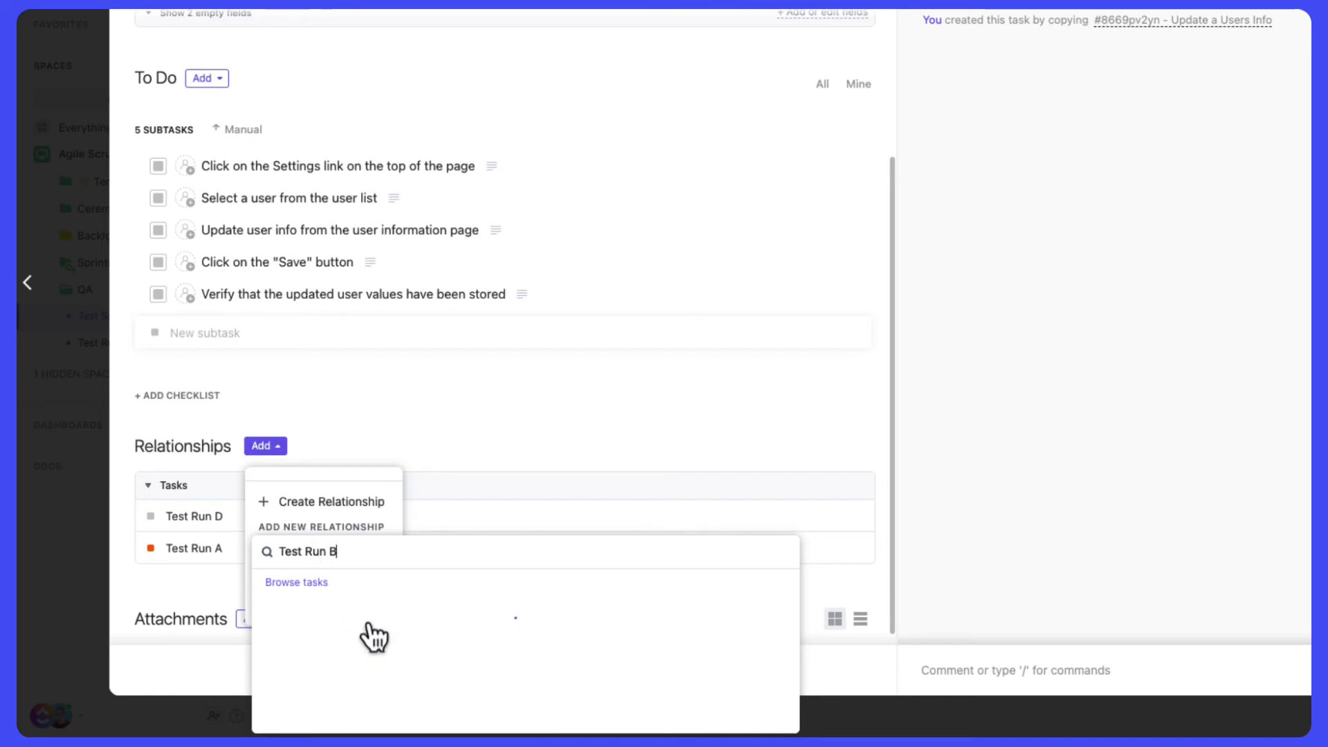
left_click(357, 618)
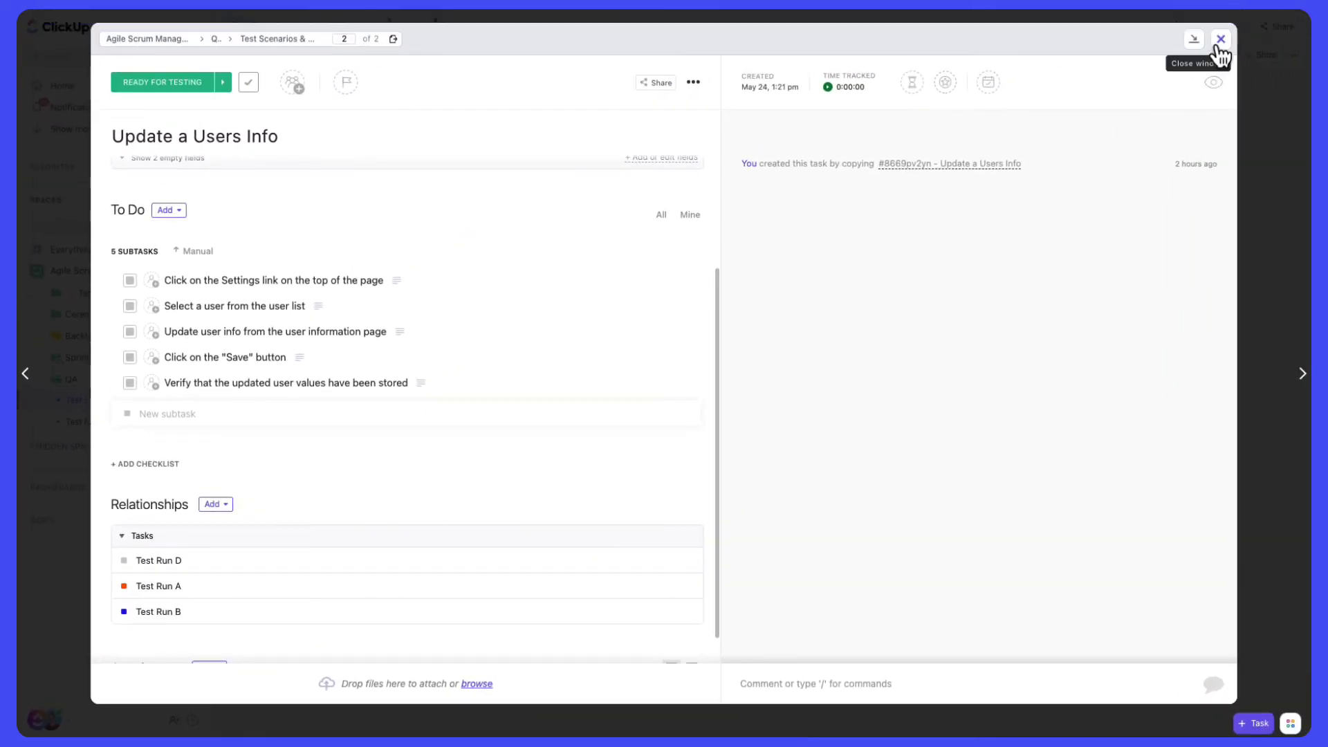
left_click(1220, 42)
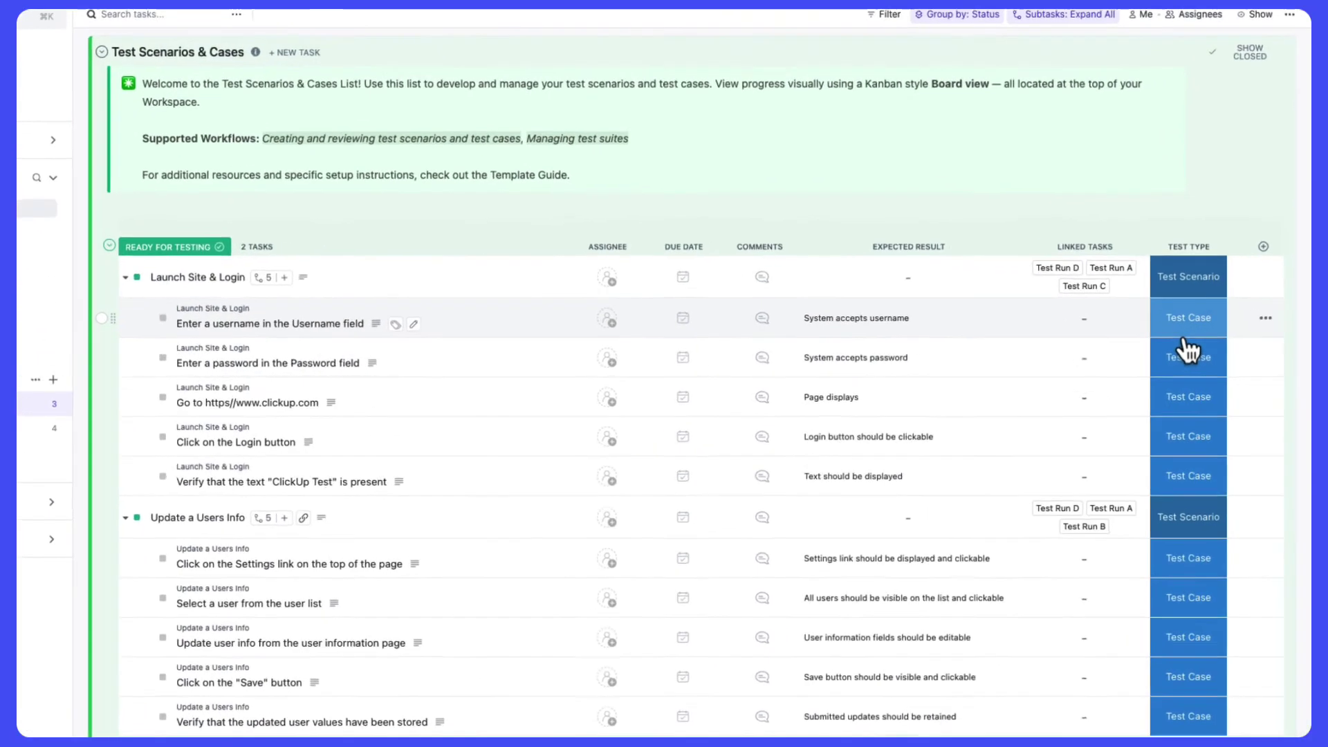
left_click(1188, 350)
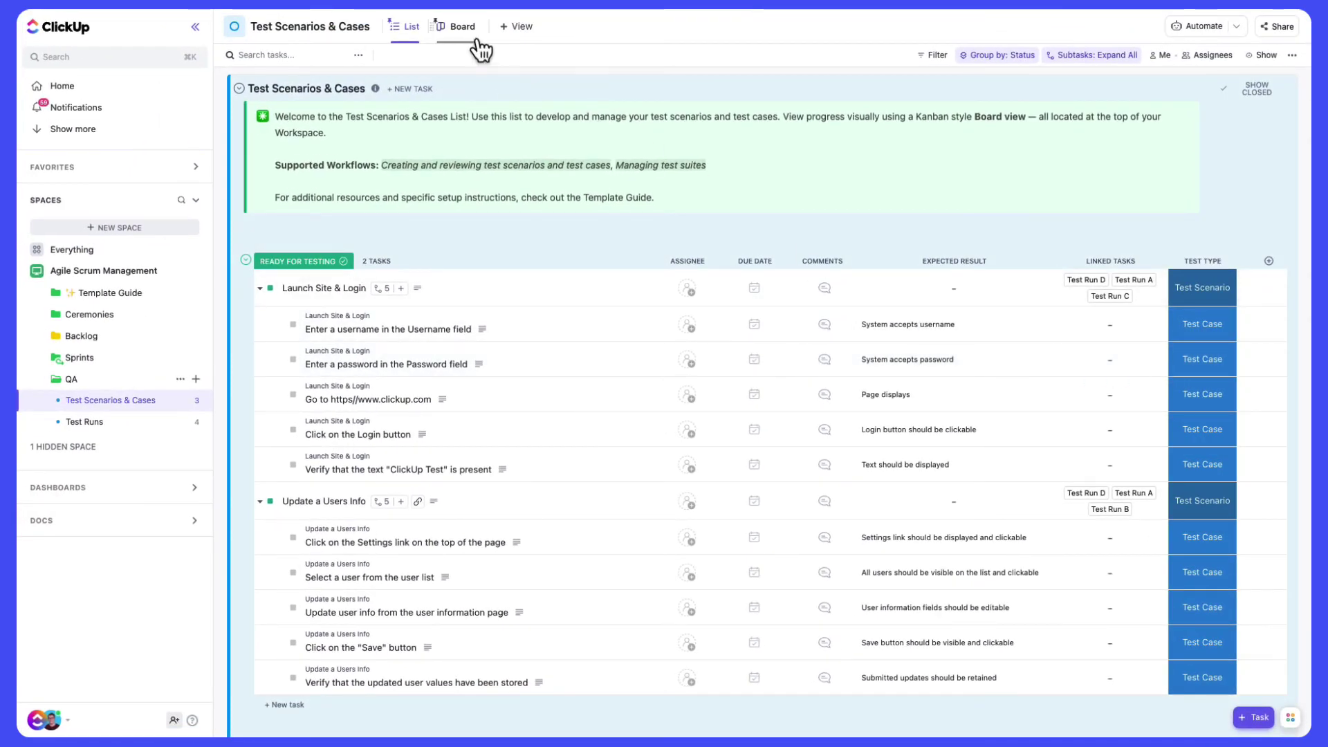
left_click(480, 47)
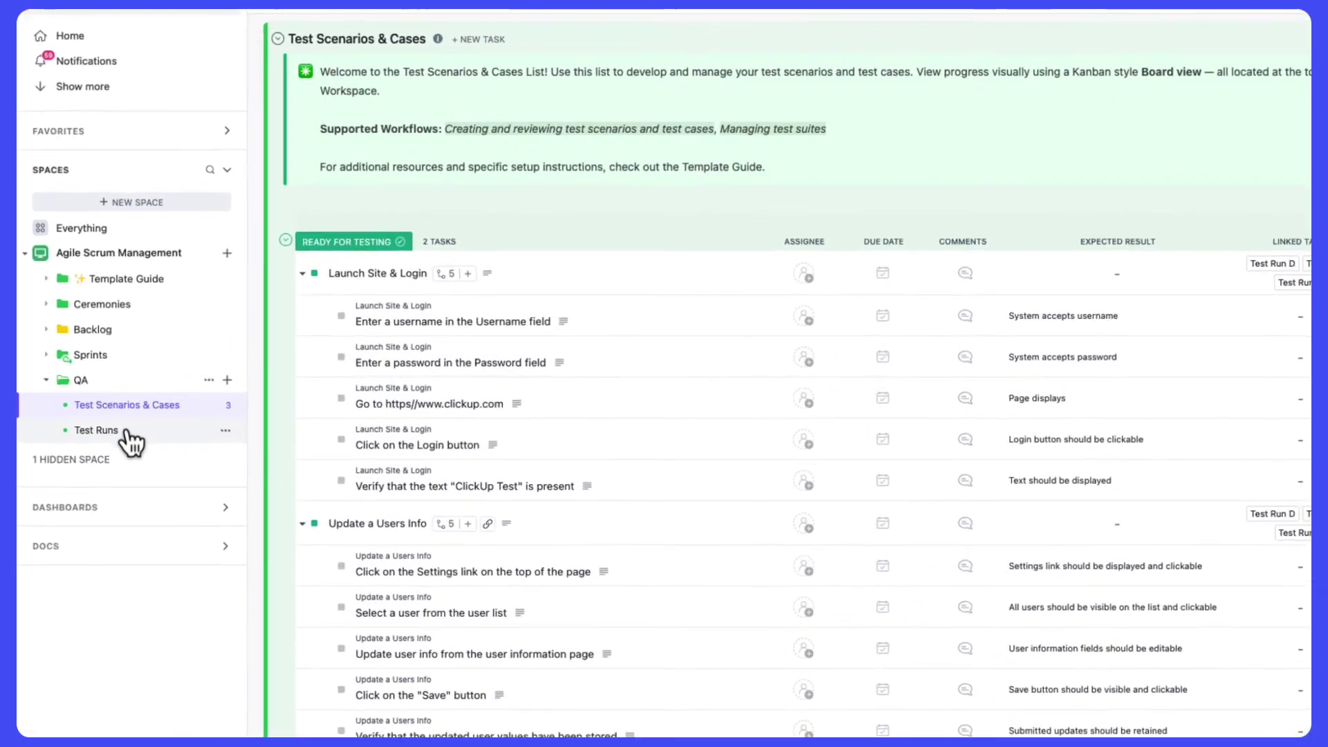
Step: In Test Runs, change Update a Users Info from PASS to FAIL and show the Board view
left_click(85, 421)
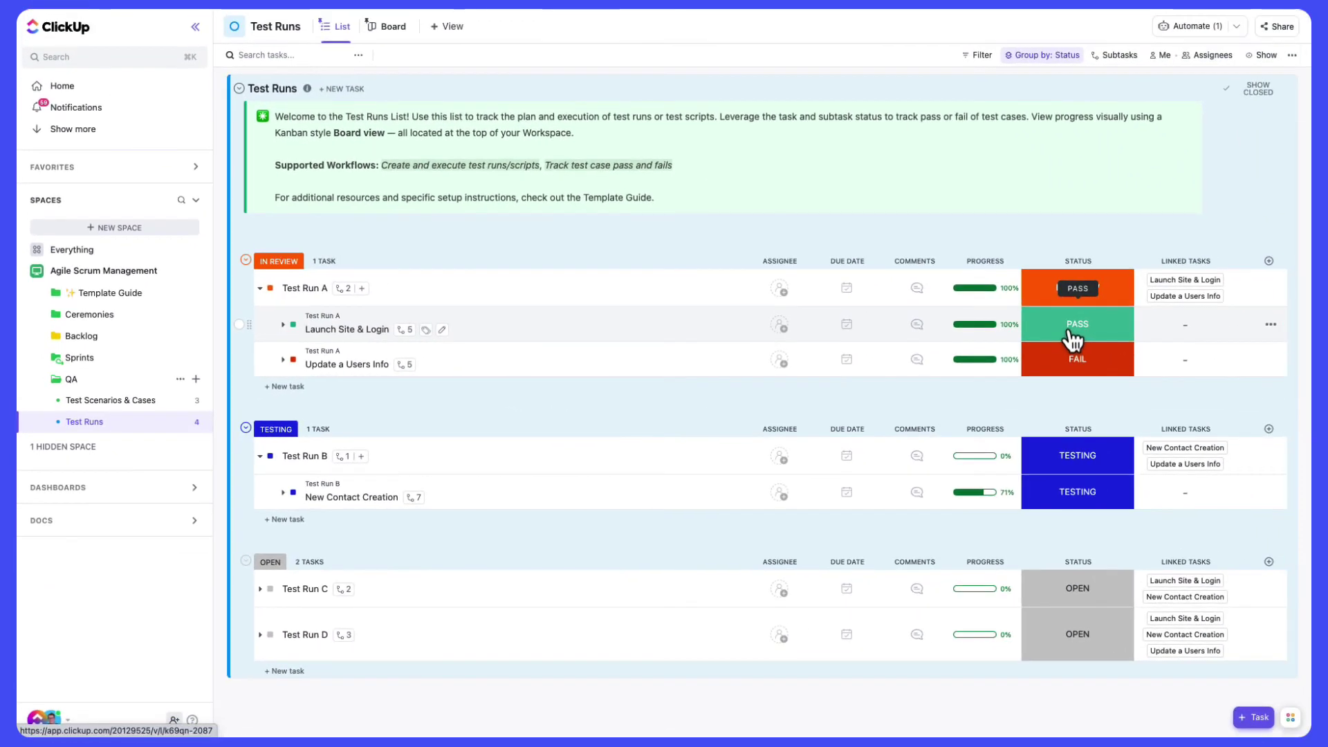
left_click(1072, 334)
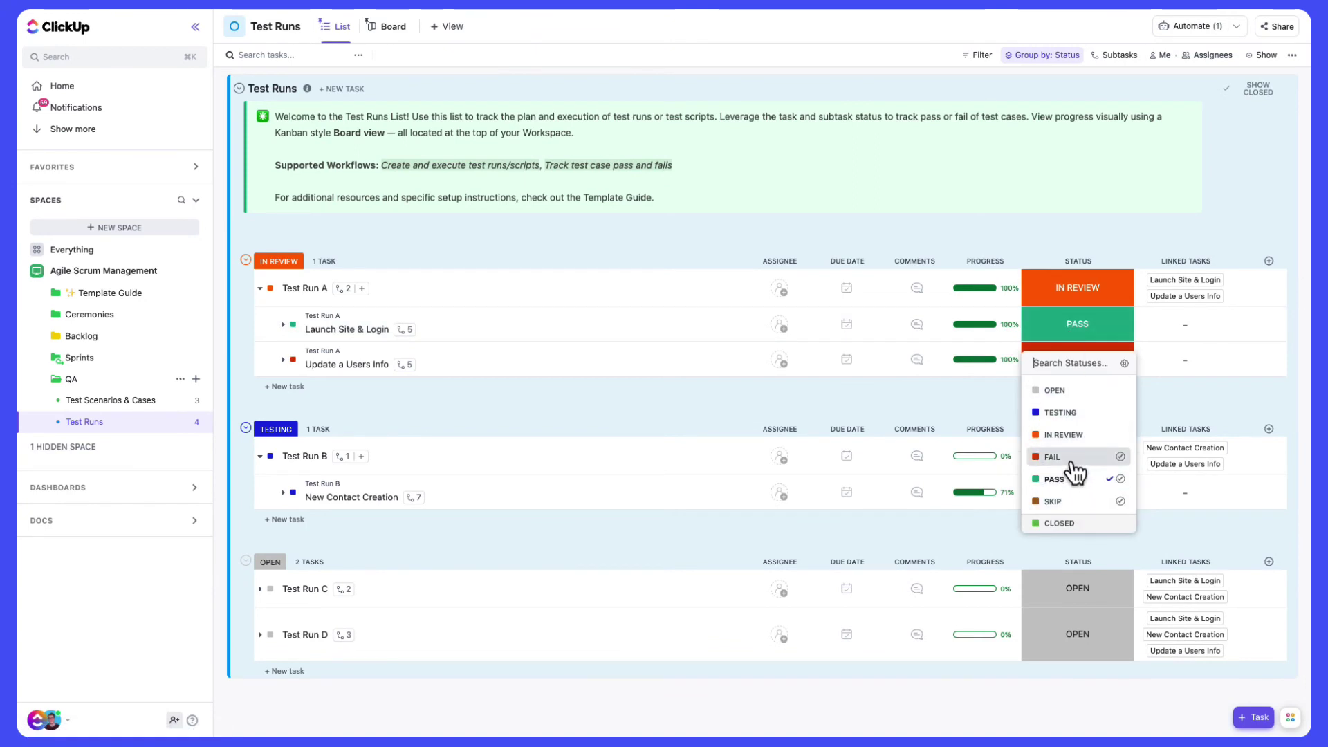
left_click(815, 389)
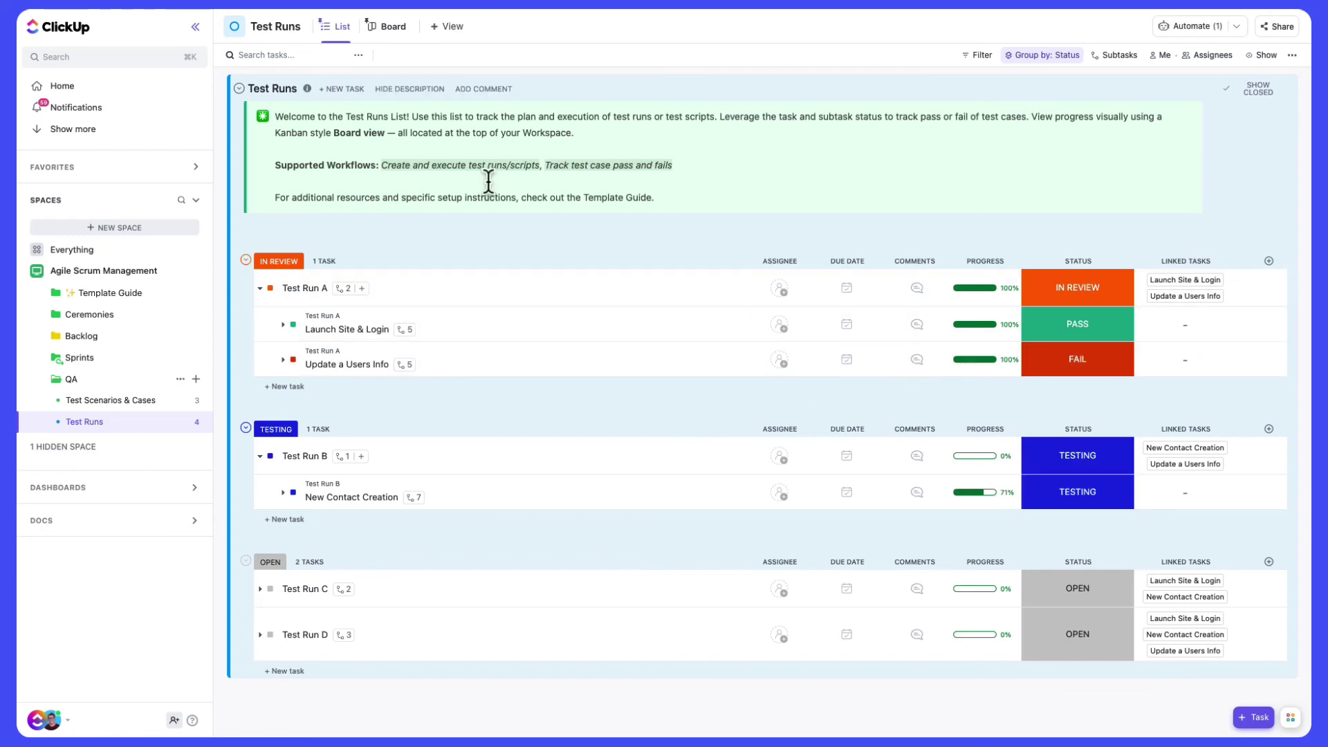
left_click(399, 30)
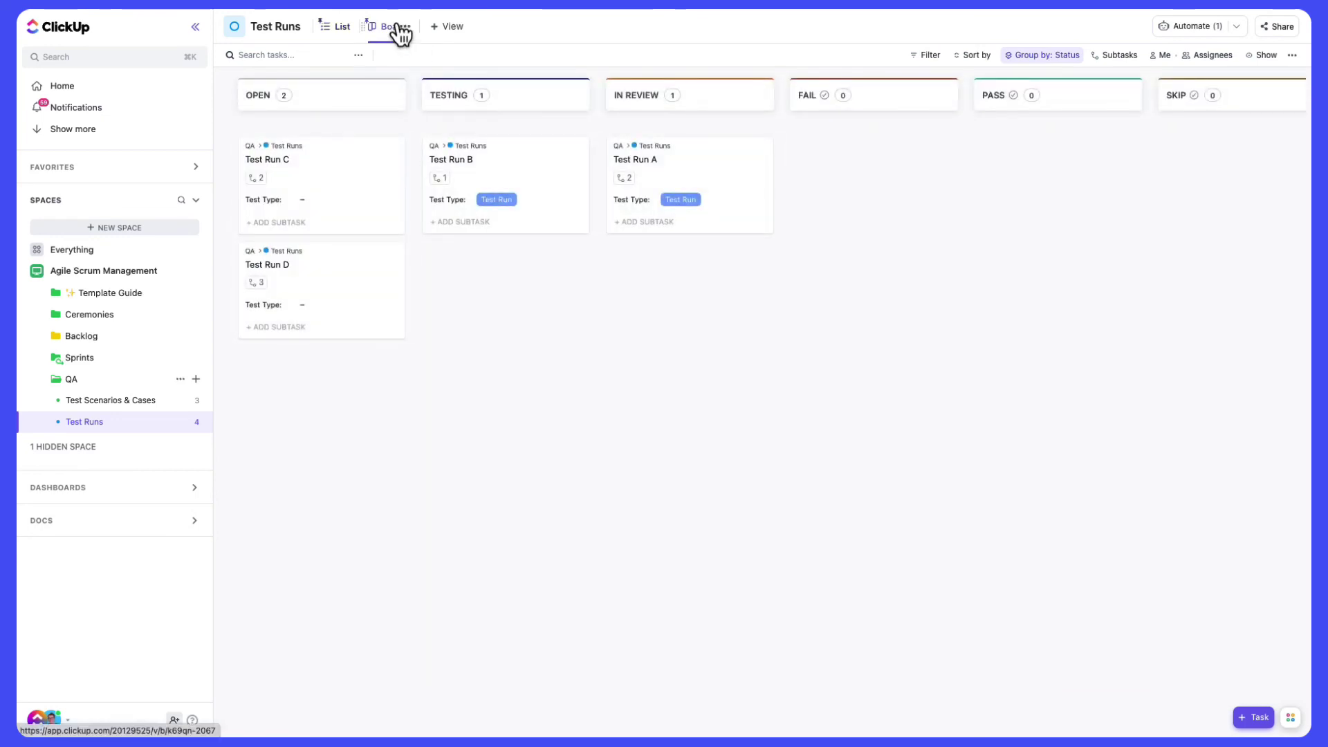